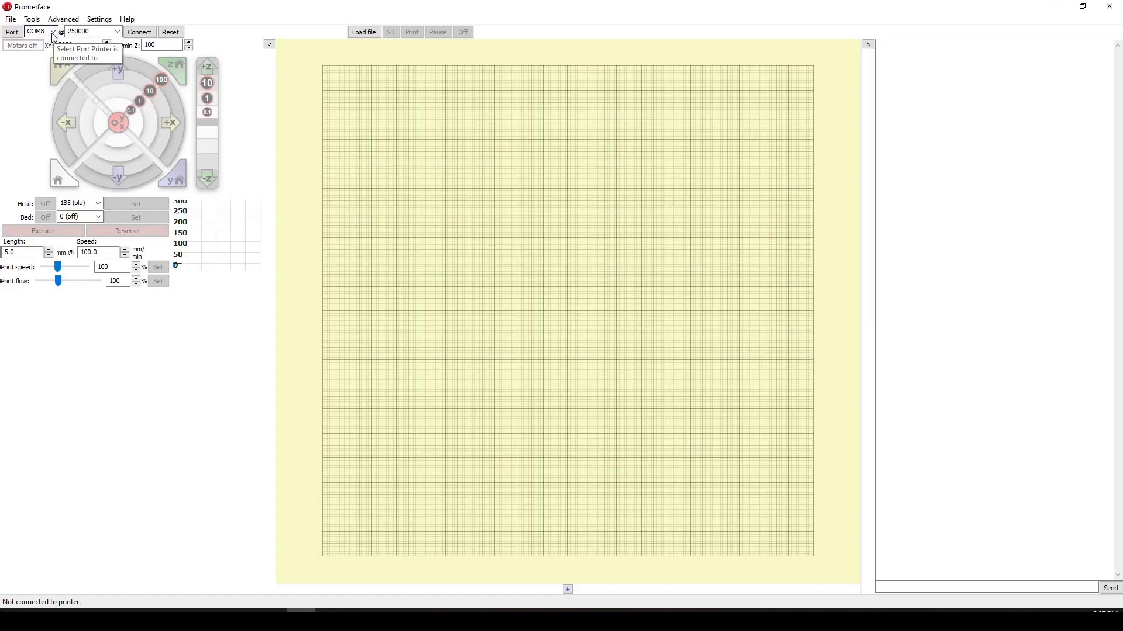
- Connect Pronterface to the printer on port COM8
left_click(53, 31)
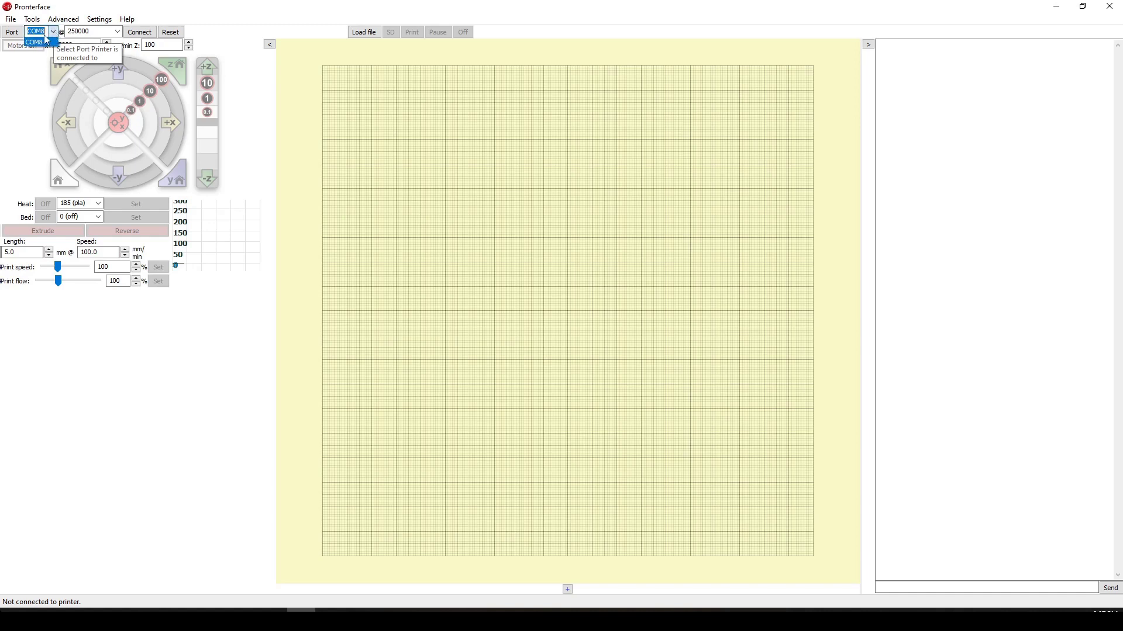
left_click(100, 33)
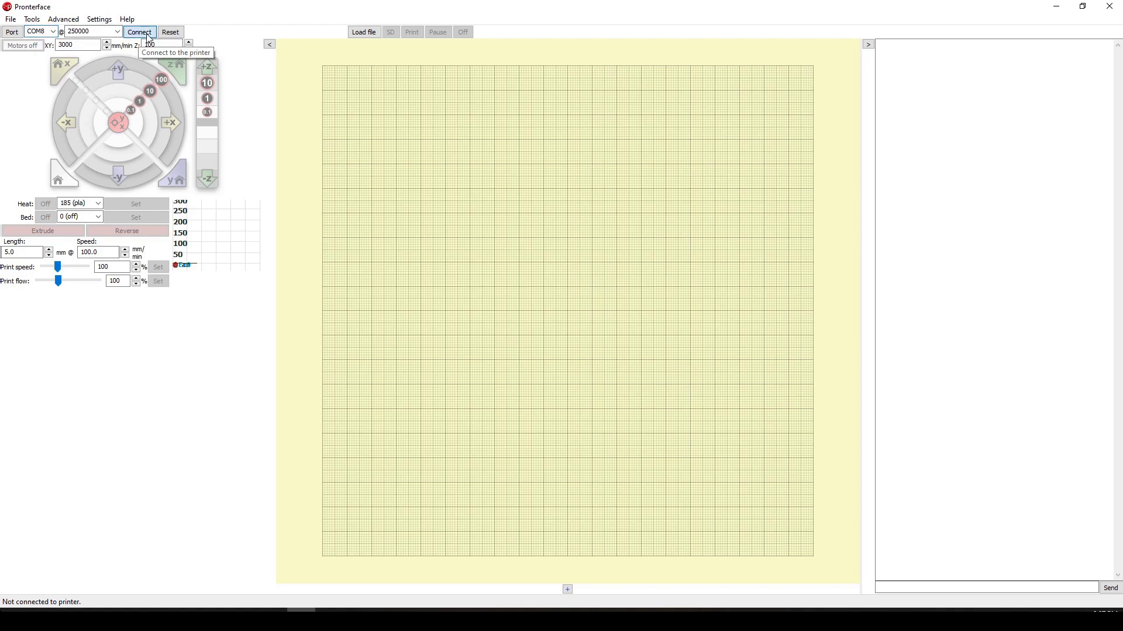
left_click(139, 32)
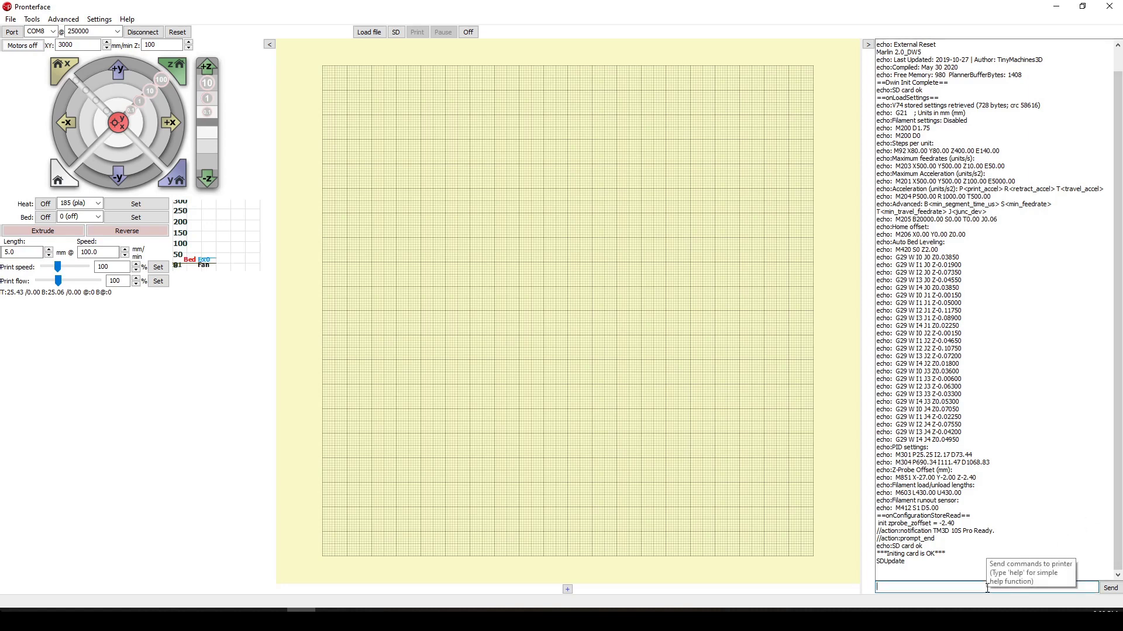
- Enter and send M303 C5 S215 to start a five-cycle 215° hot-end autotune
type("m303")
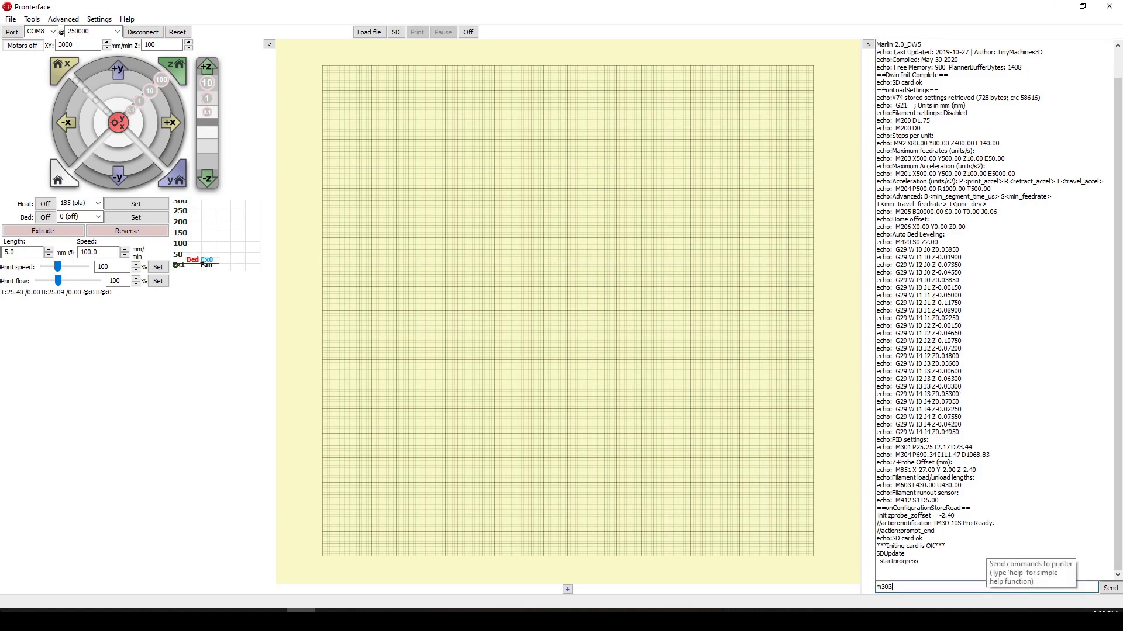
type(" c5 s")
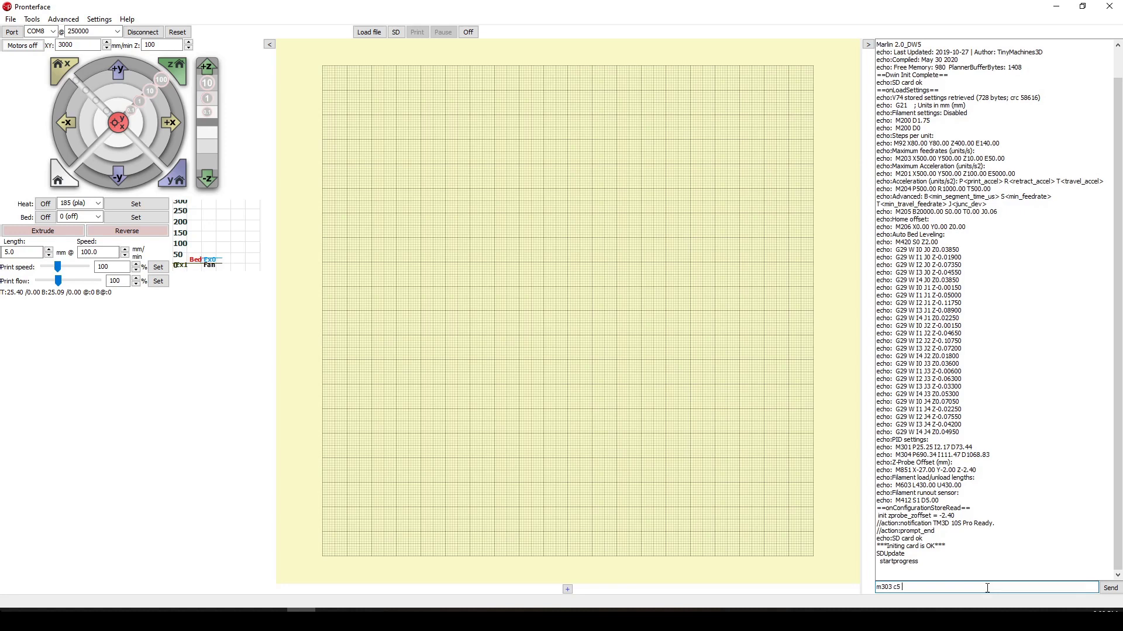
type("215")
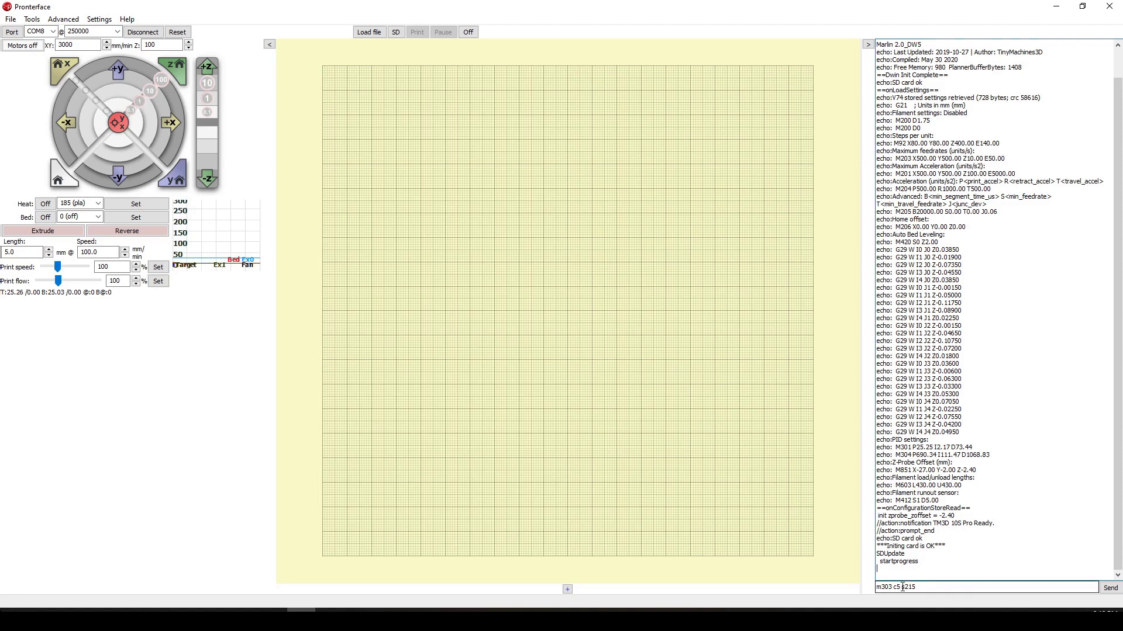
left_click_drag(902, 587, 923, 588)
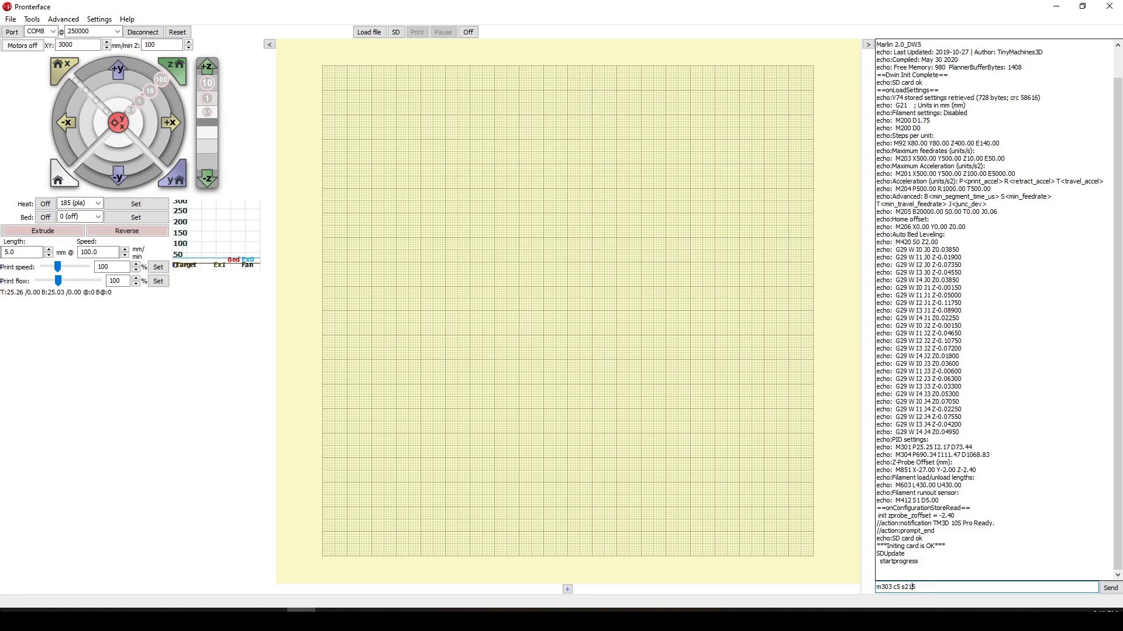
double_click(911, 587)
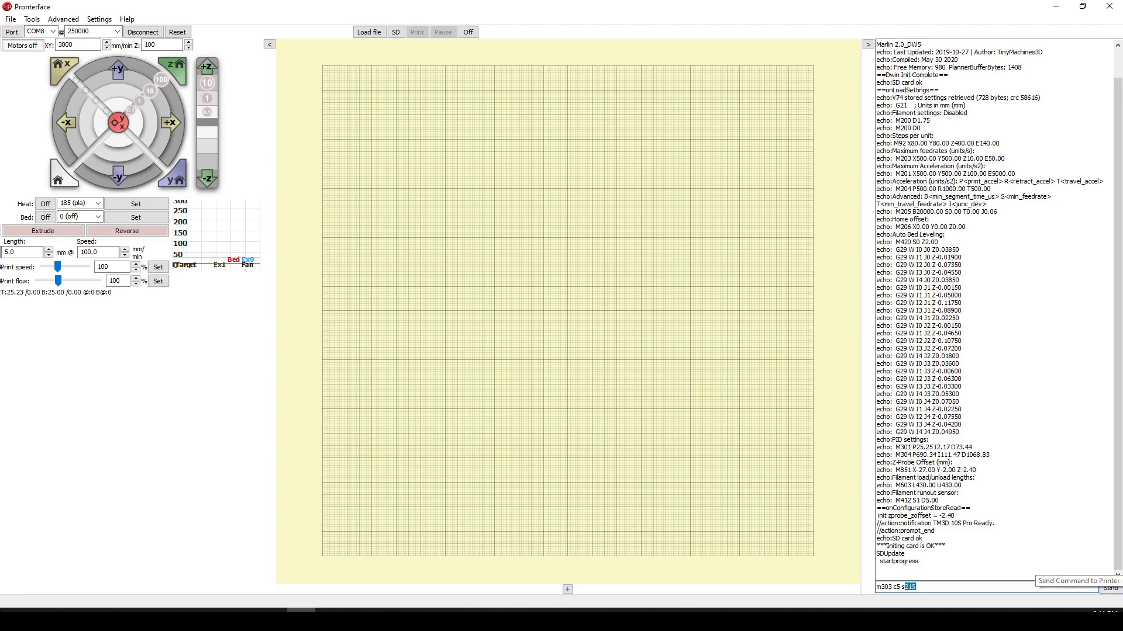
left_click(1115, 591)
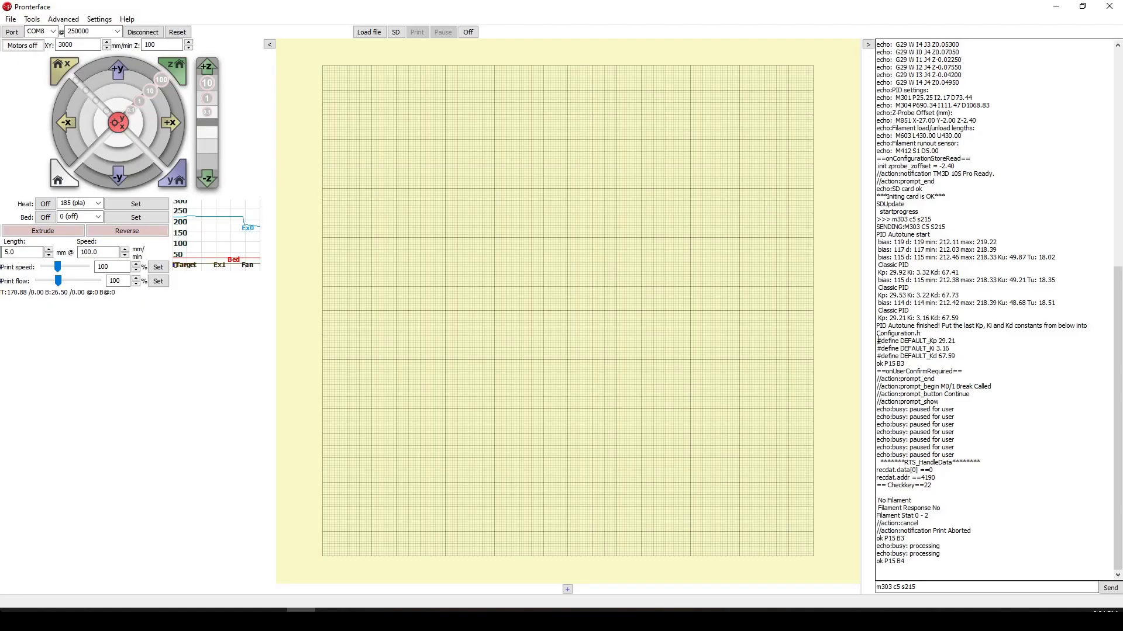
- Highlight the three suggested #define lines with Kp 29.21, Ki 3.16, Kd 67.59
left_click_drag(879, 341, 967, 362)
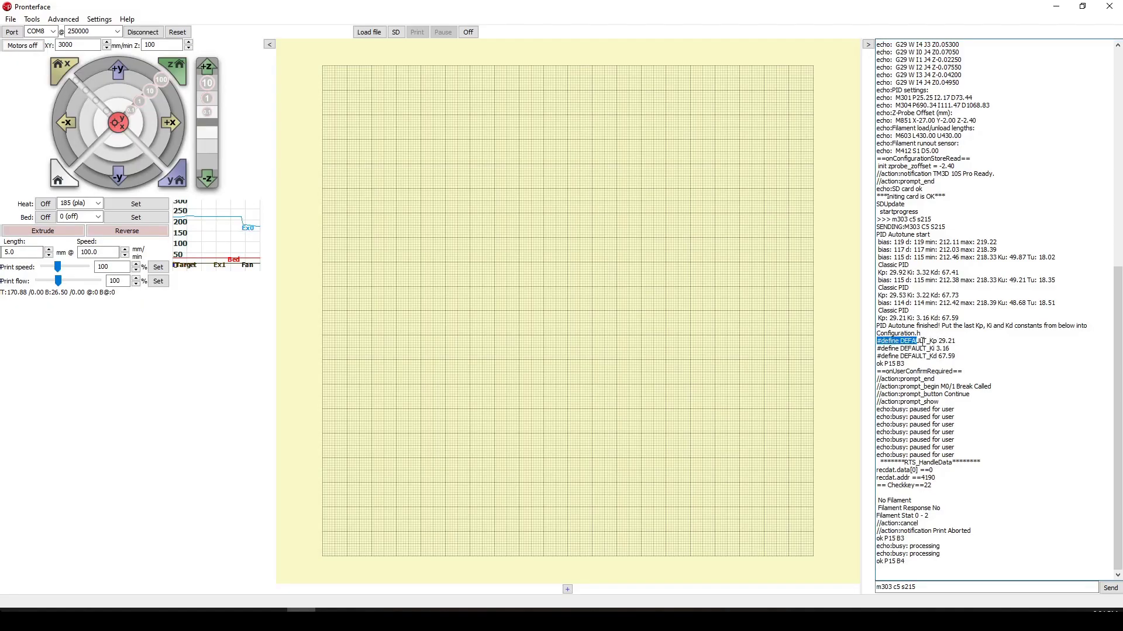
- Send M301 P29.21 I3.16 D67.59 to apply the tuned hot-end PID values
left_click(962, 349)
left_click(948, 588)
left_click_drag(879, 326, 967, 358)
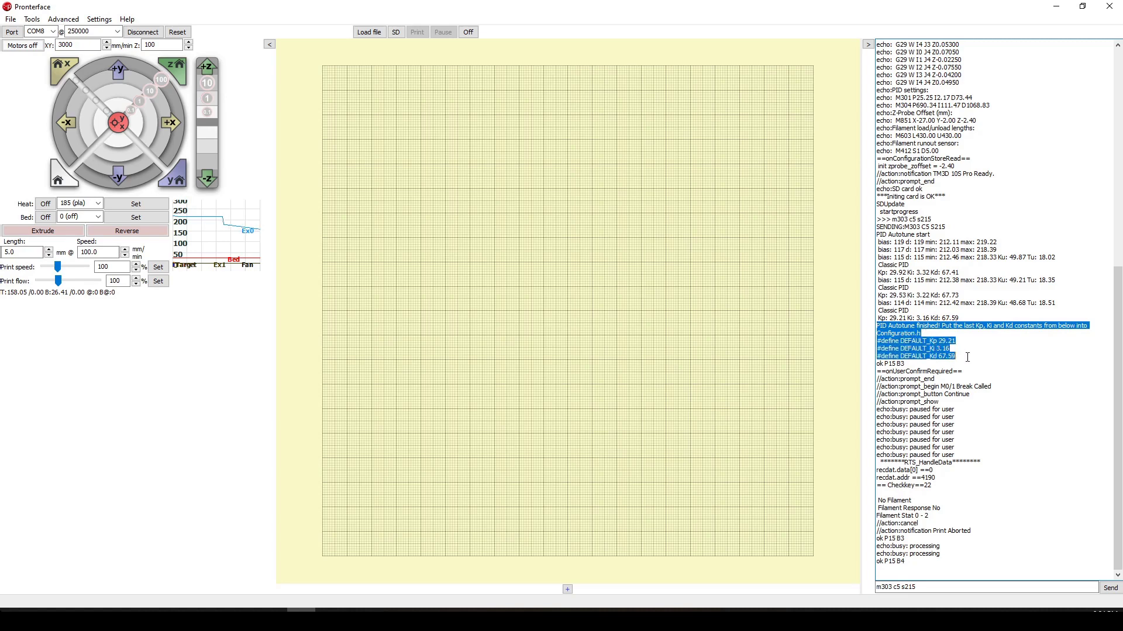
left_click(938, 589)
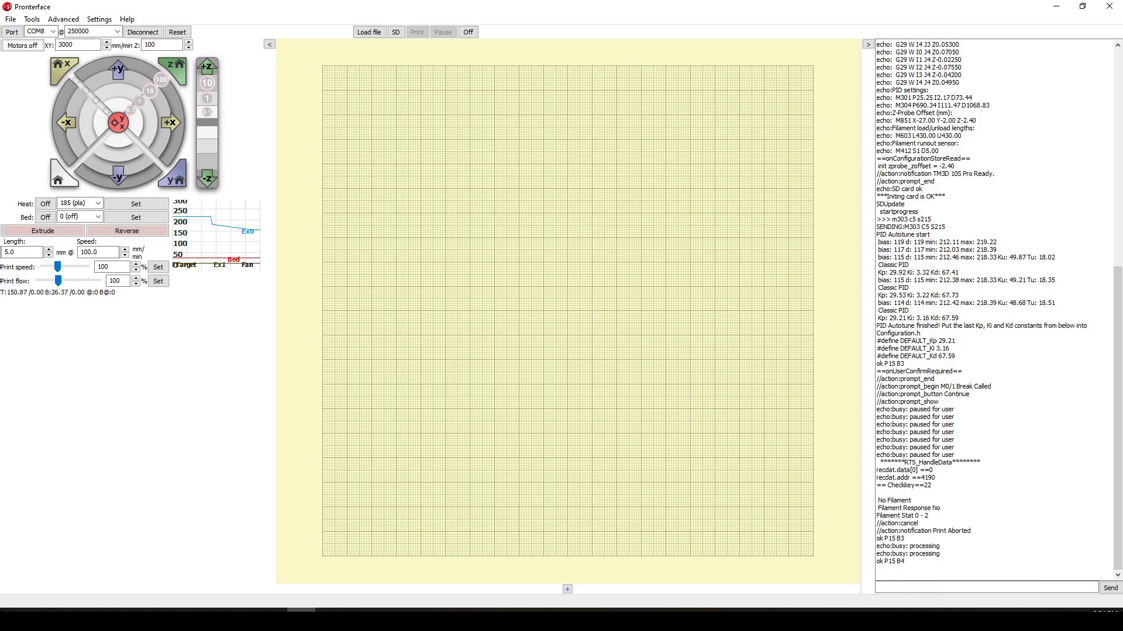
type("m301 ")
type("p")
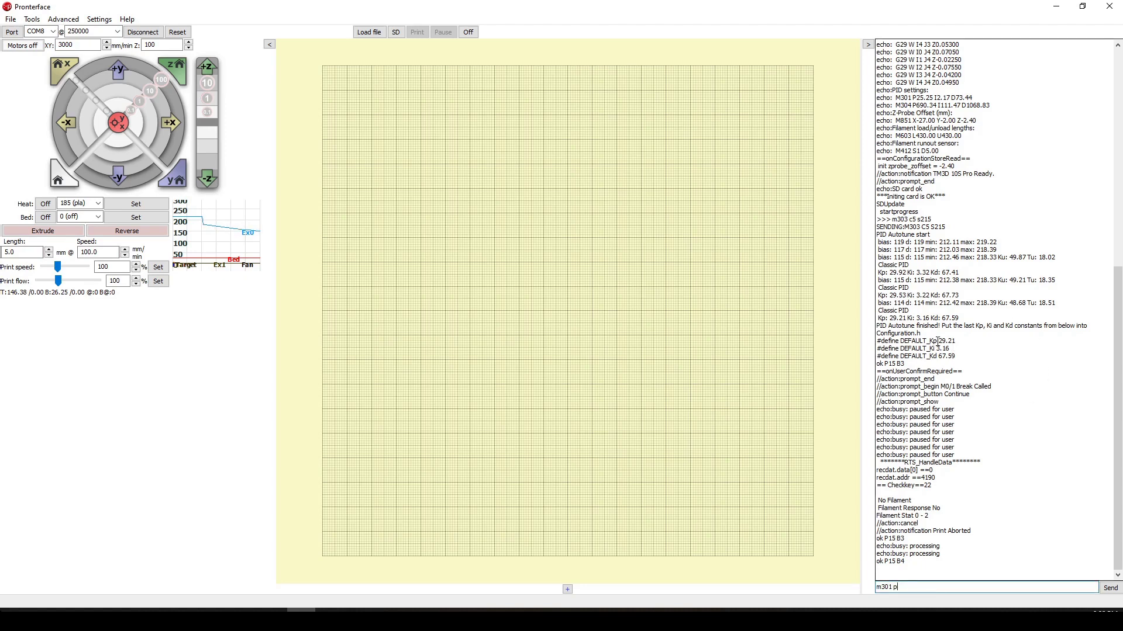
left_click_drag(937, 342, 956, 342)
left_click(924, 587)
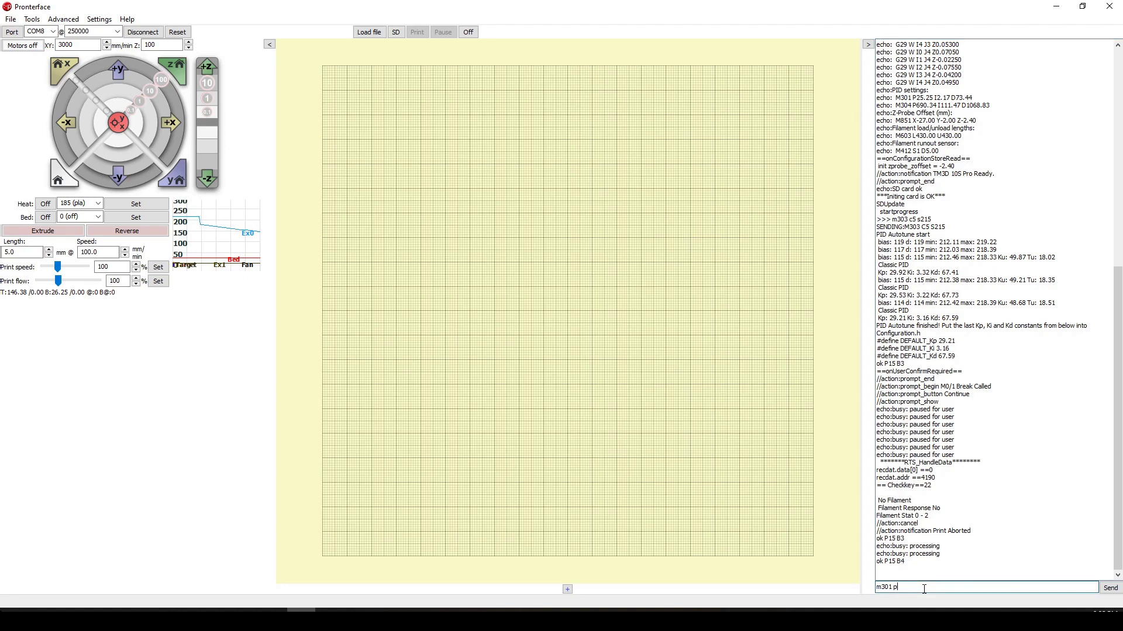
type("29.21")
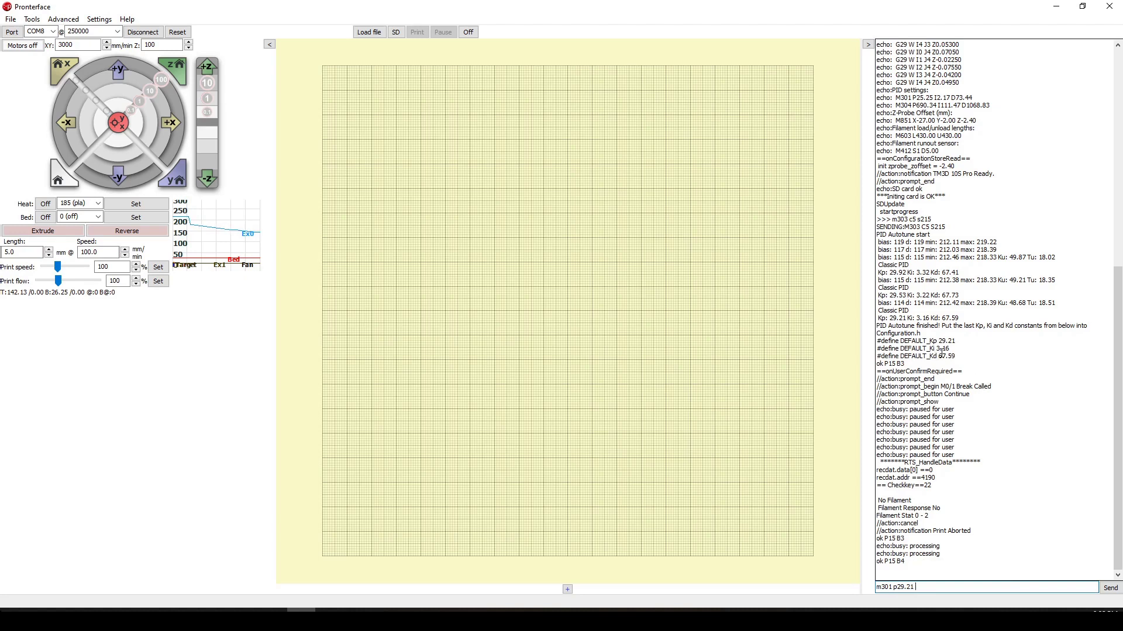
left_click(955, 591)
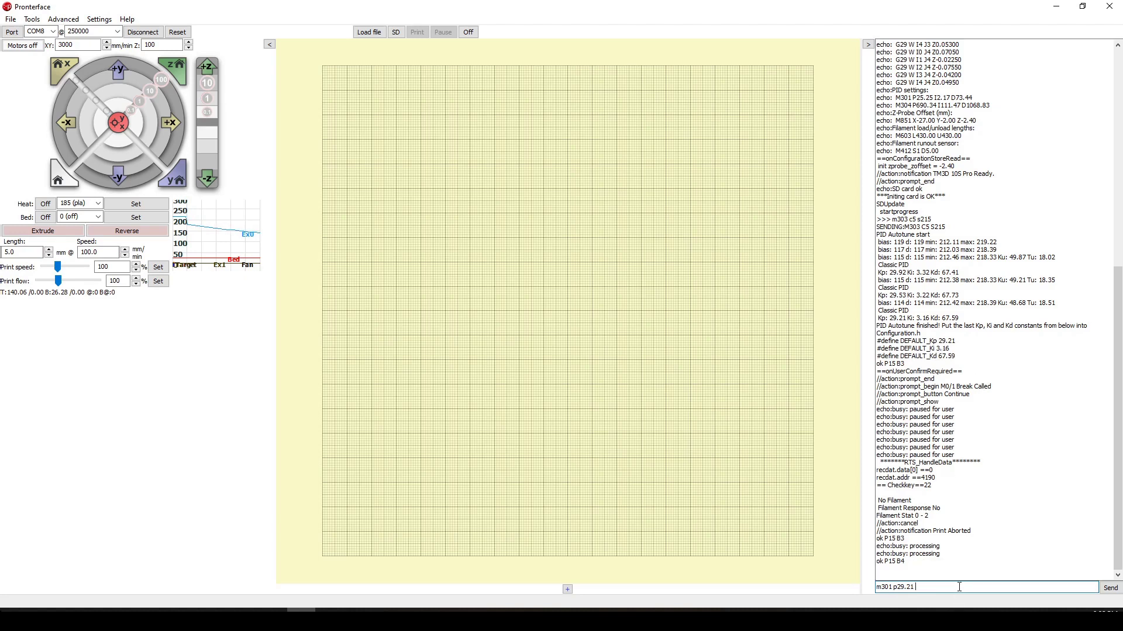
type("k3.16")
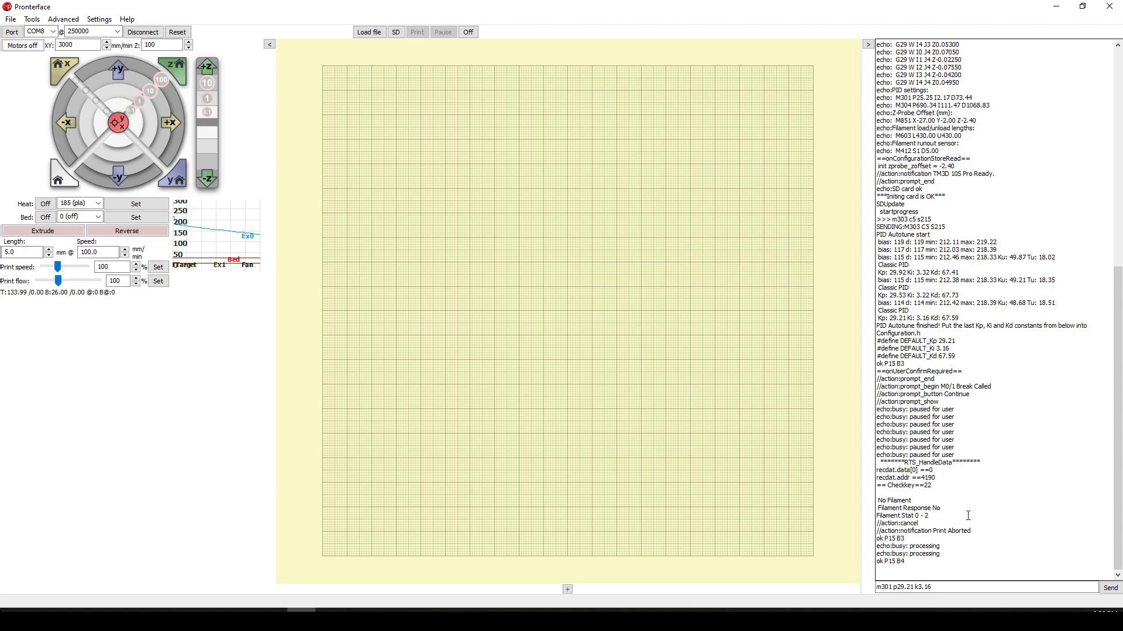
type(" d67.59")
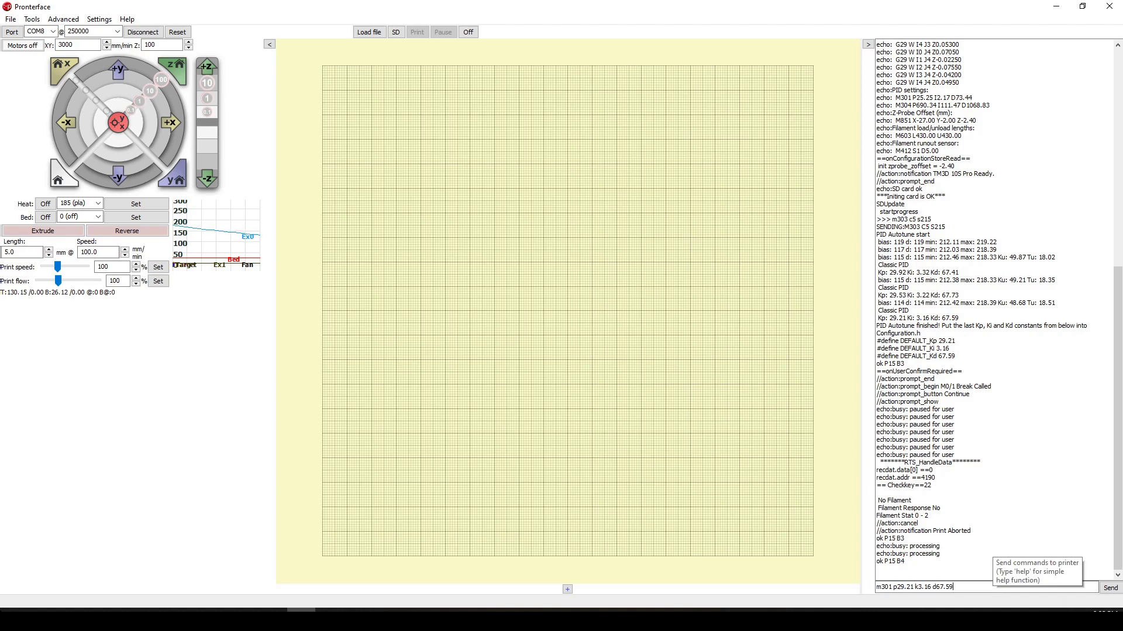
key("Return")
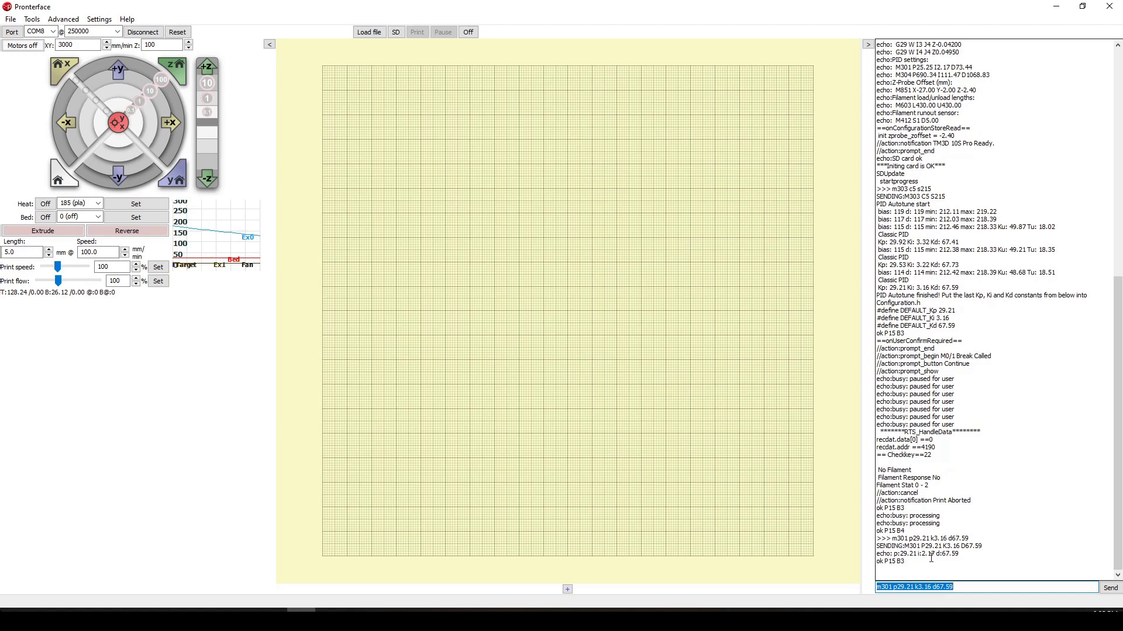
- Clear the command box and enter M500
left_click(983, 589)
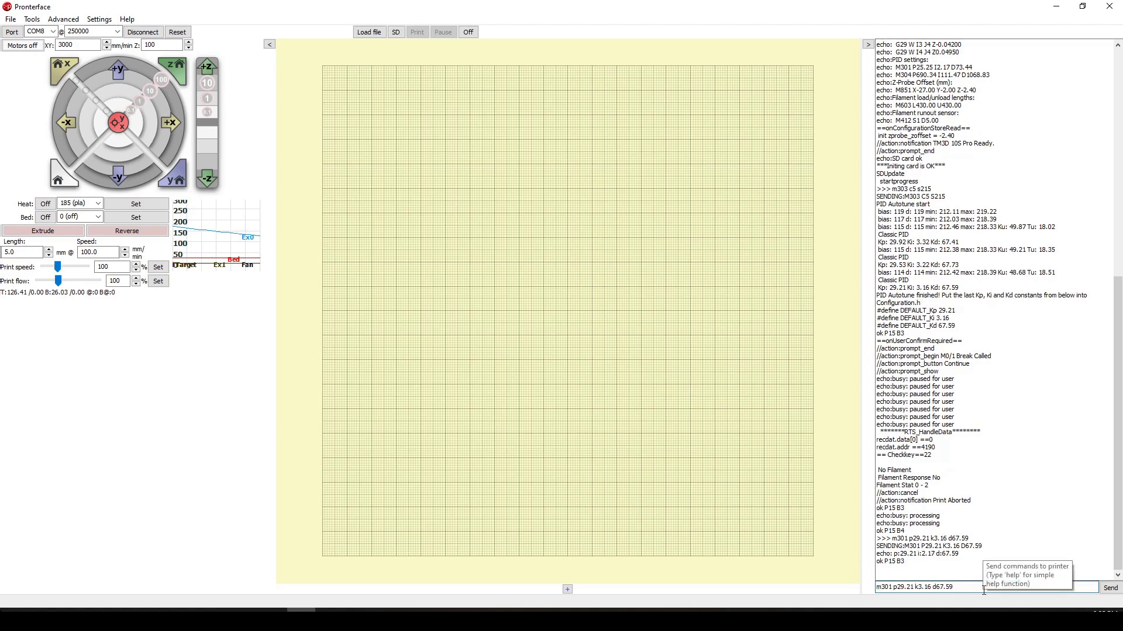
key("BackSpace")
key("BackSpace")
key("BackSpace")
key("BackSpace")
key("BackSpace")
key("BackSpace")
key("BackSpace")
key("BackSpace")
key("BackSpace")
type("m500")
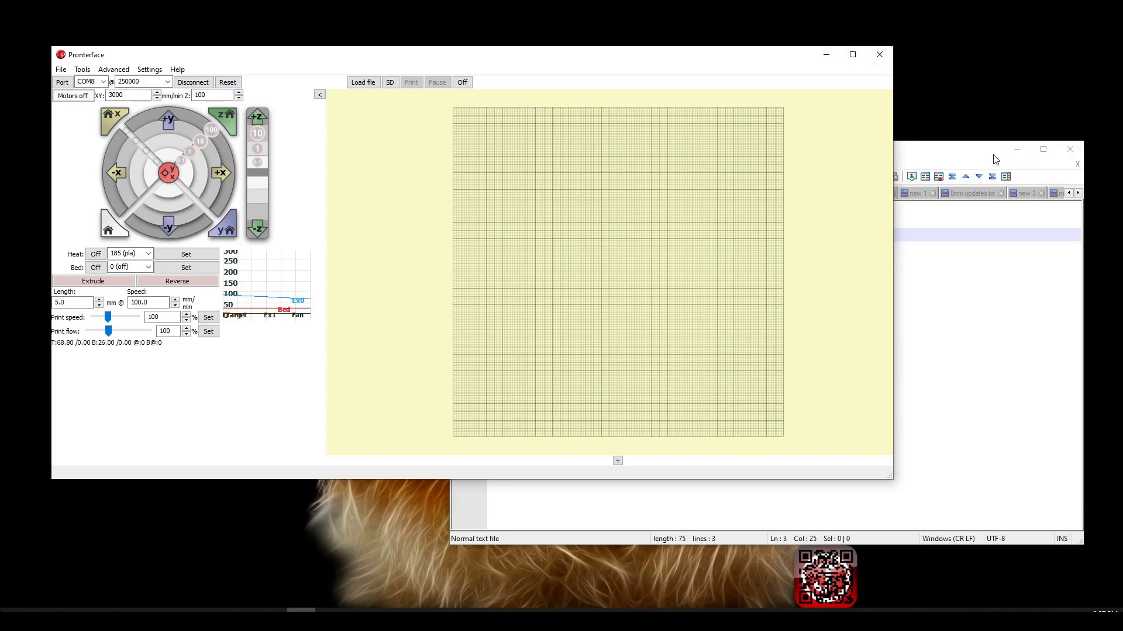
- Maximize Pronterface and send the command that lists the printer's stored settings
left_click(1016, 149)
key("super+Up")
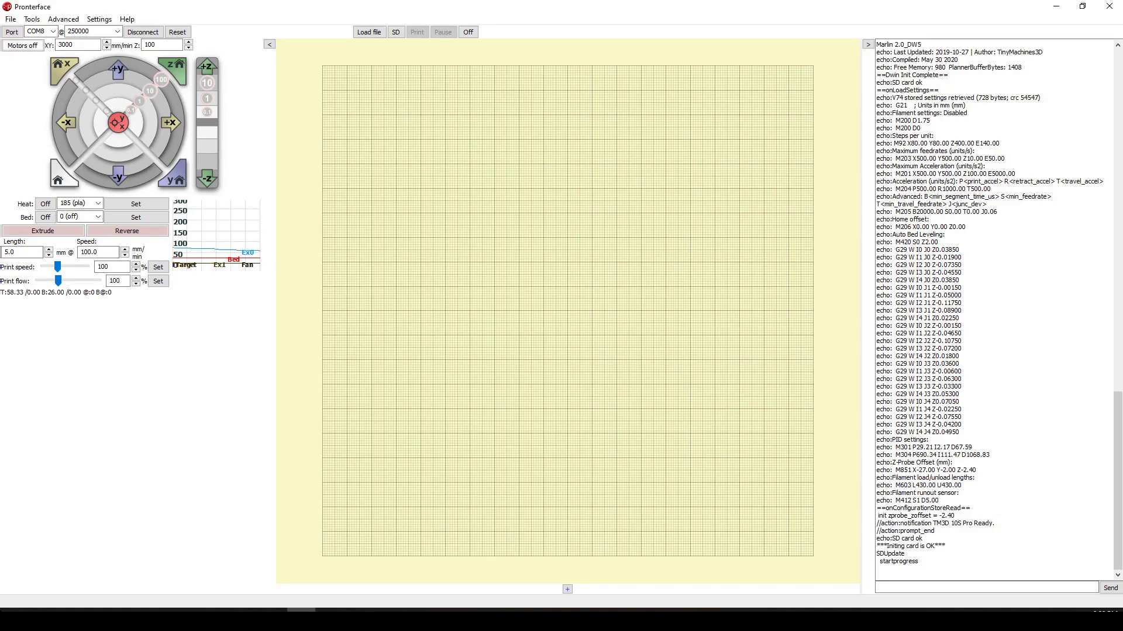
left_click(925, 586)
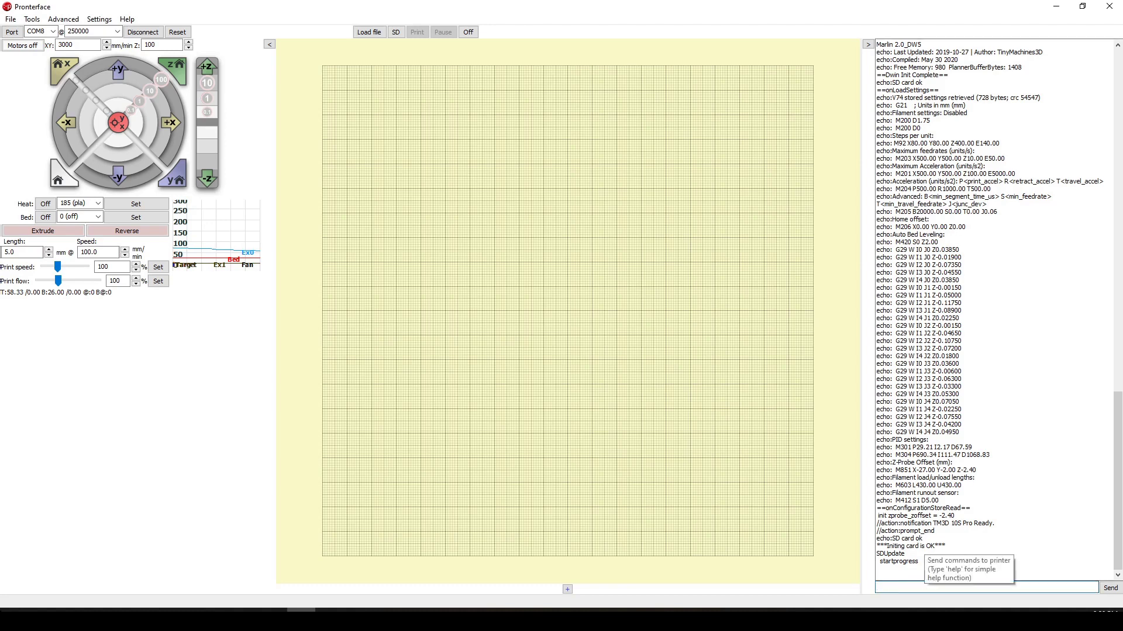
type("m503")
key("Return")
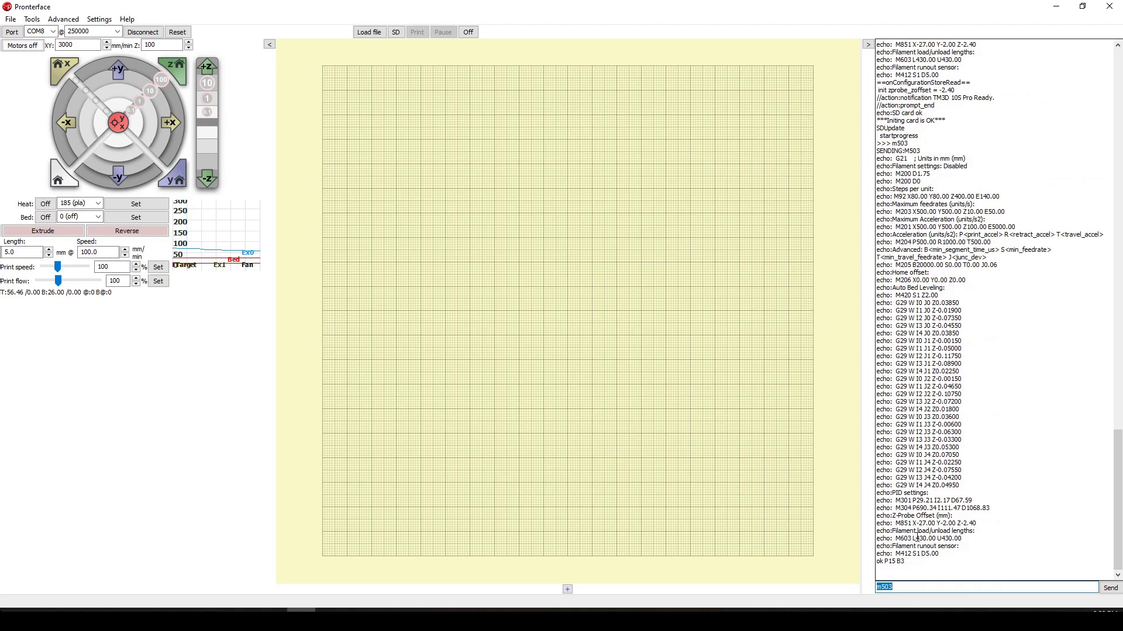
- Highlight the stored hot-end PID line P29.21 I3.16 D67.59 to compare with the notes
key("alt+Tab")
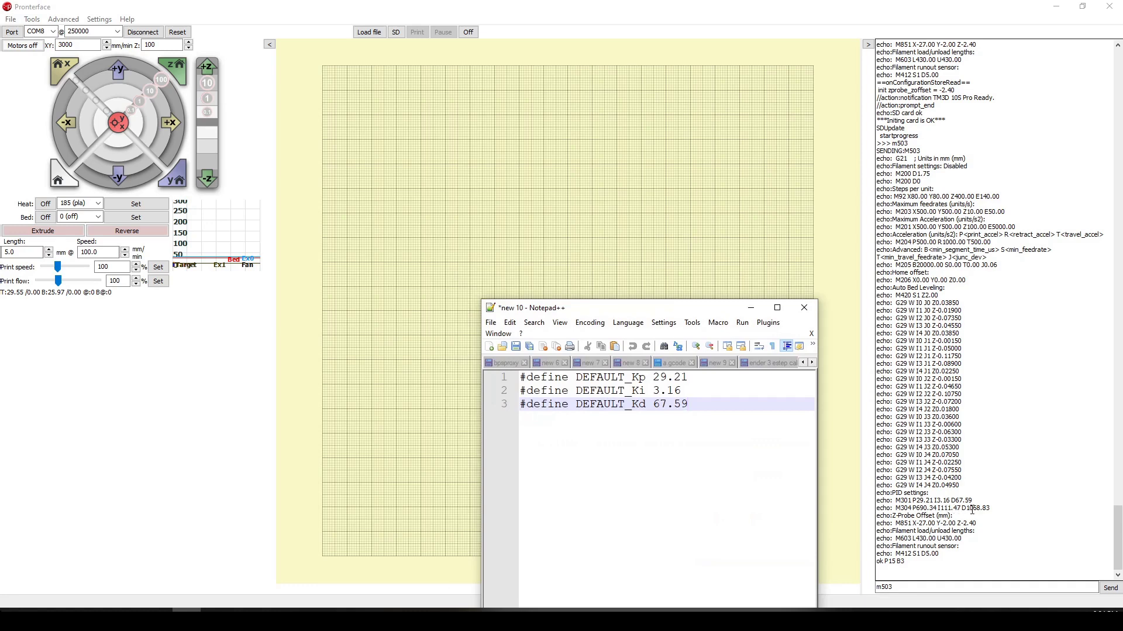
left_click_drag(972, 501, 876, 501)
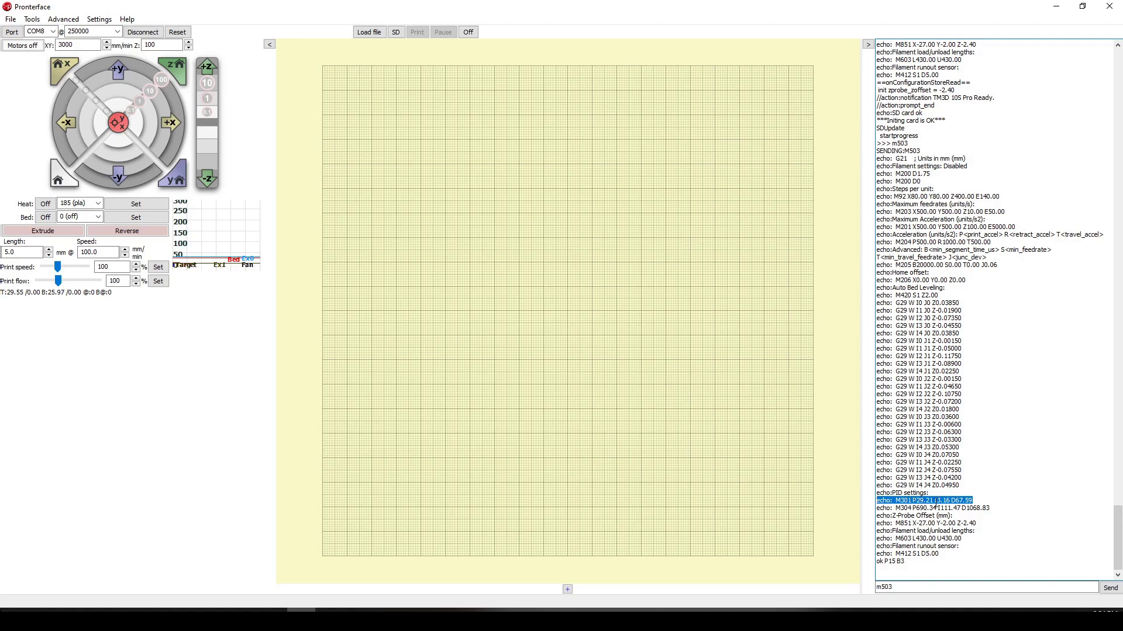
scroll(936, 502, "up", 15)
scroll(935, 502, "up", 15)
scroll(936, 502, "up", 15)
- Replace the old command with M303 C5 E-1 S55 and send the bed autotune
left_click(945, 586)
key("BackSpace")
key("BackSpace")
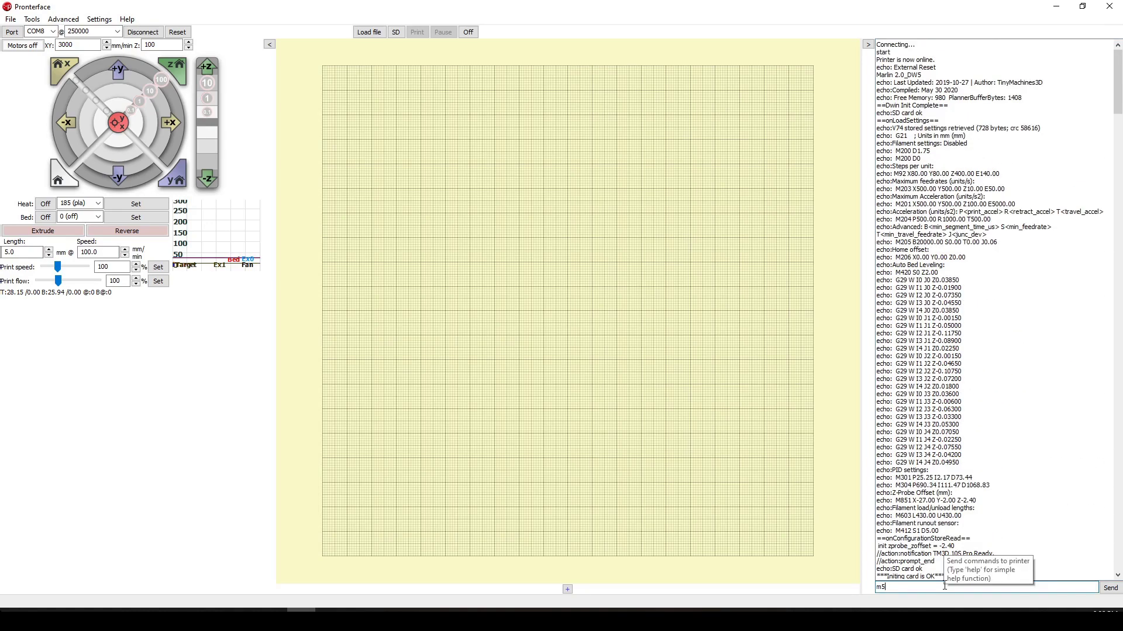
key("BackSpace")
key("BackSpace")
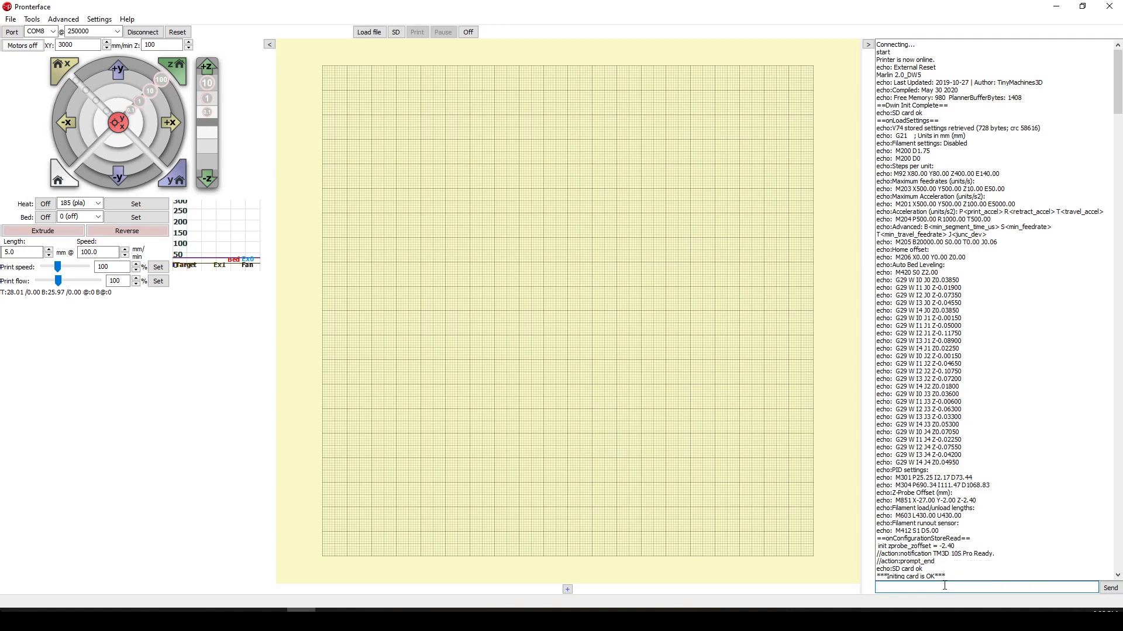
type("m30")
type("3 c5 e-1 s55")
double_click(885, 587)
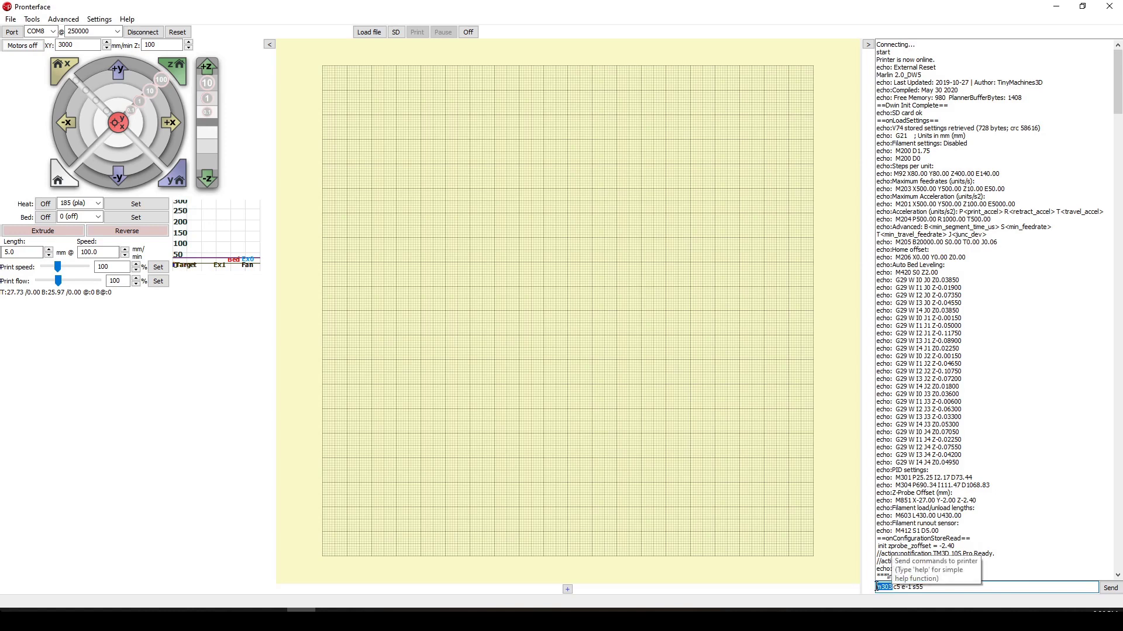
left_click(917, 587)
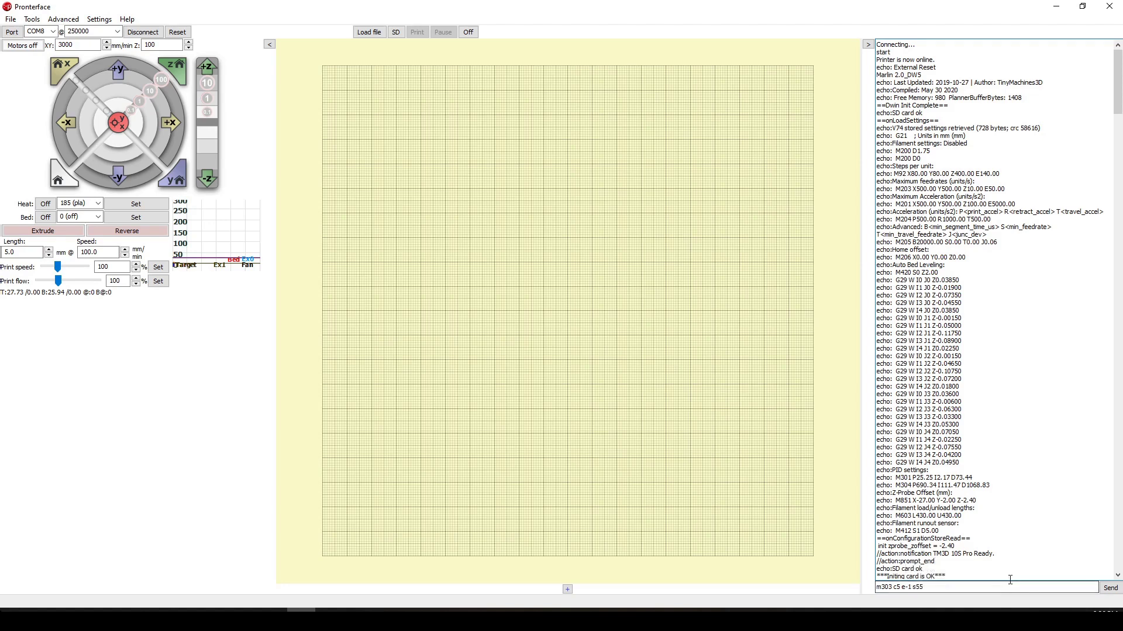
left_click(902, 587)
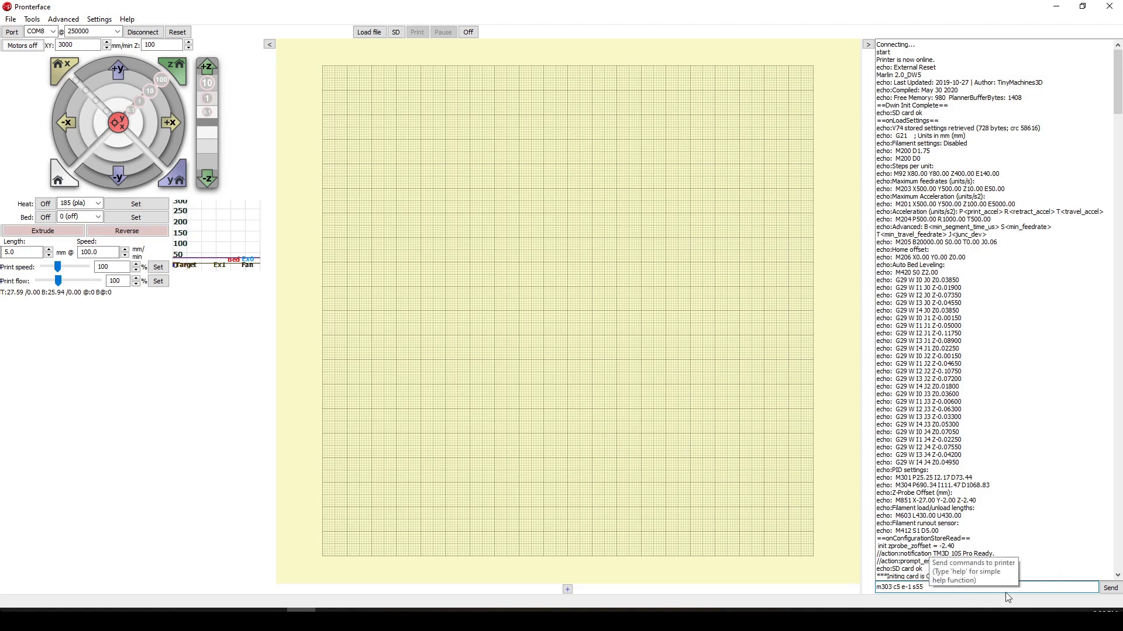
left_click(1111, 589)
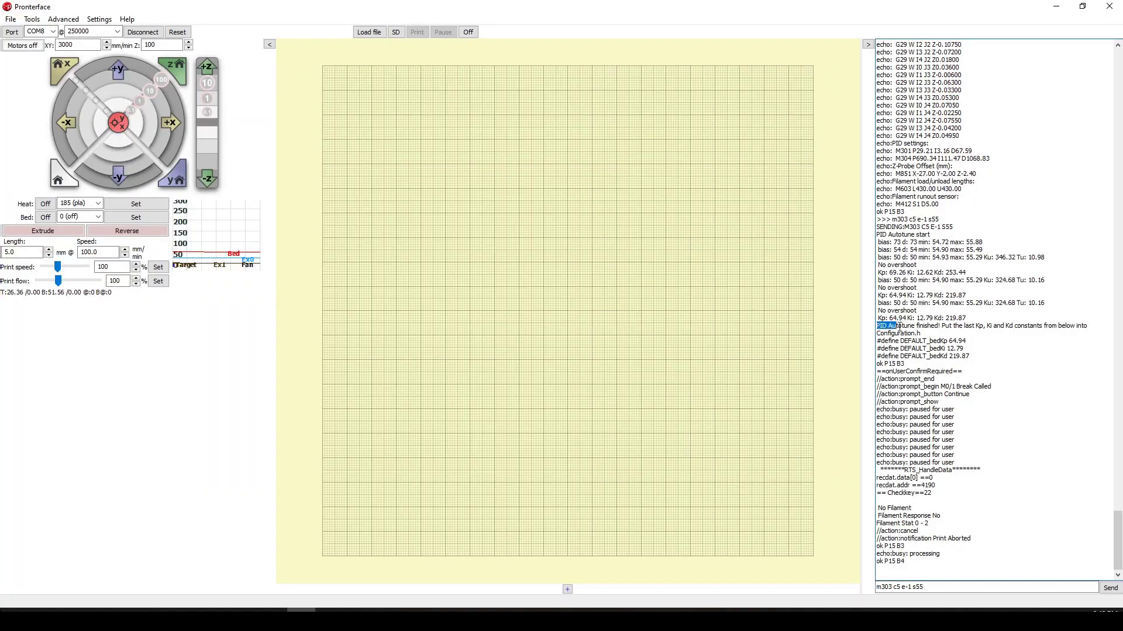
- Highlight the suggested bed #define lines Kp 64.94, Ki 12.79, Kd 219.87
left_click_drag(877, 326, 951, 327)
- Send M304 P64.94 I12.79 D219.87 using the bed autotune results, then clear the entry
left_click(878, 350)
left_click_drag(980, 355, 876, 347)
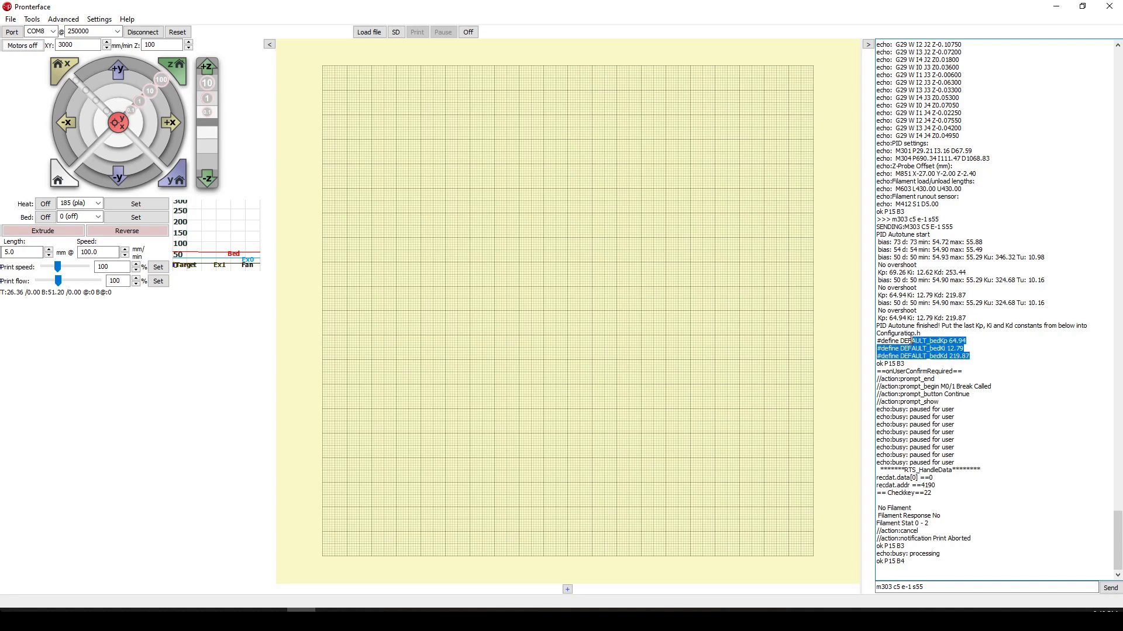
left_click(935, 587)
type("m")
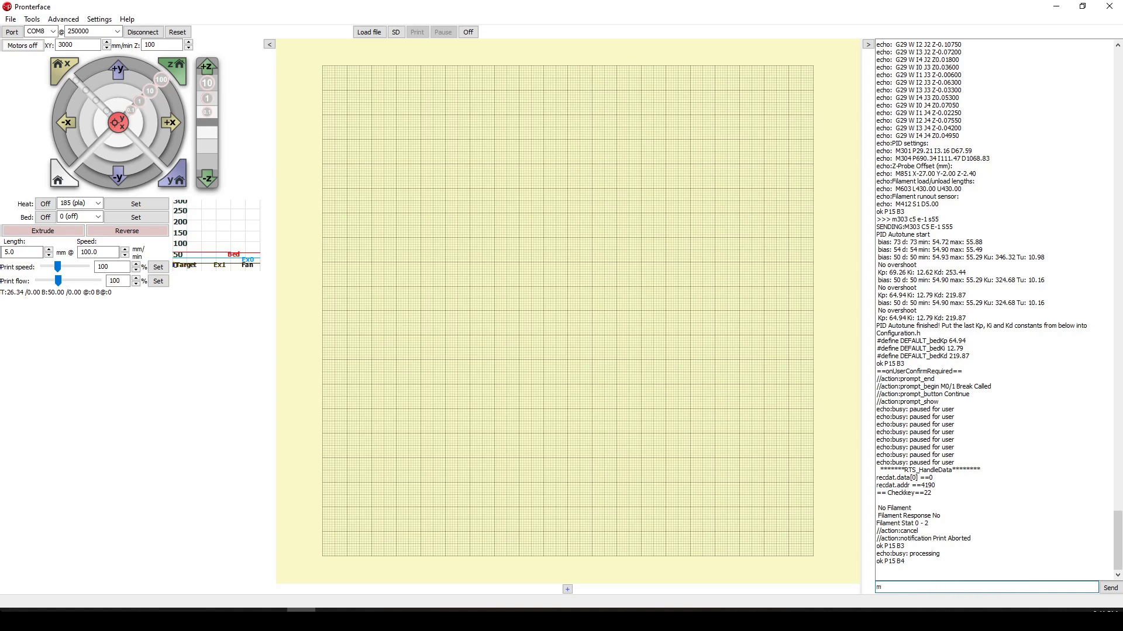
type("304")
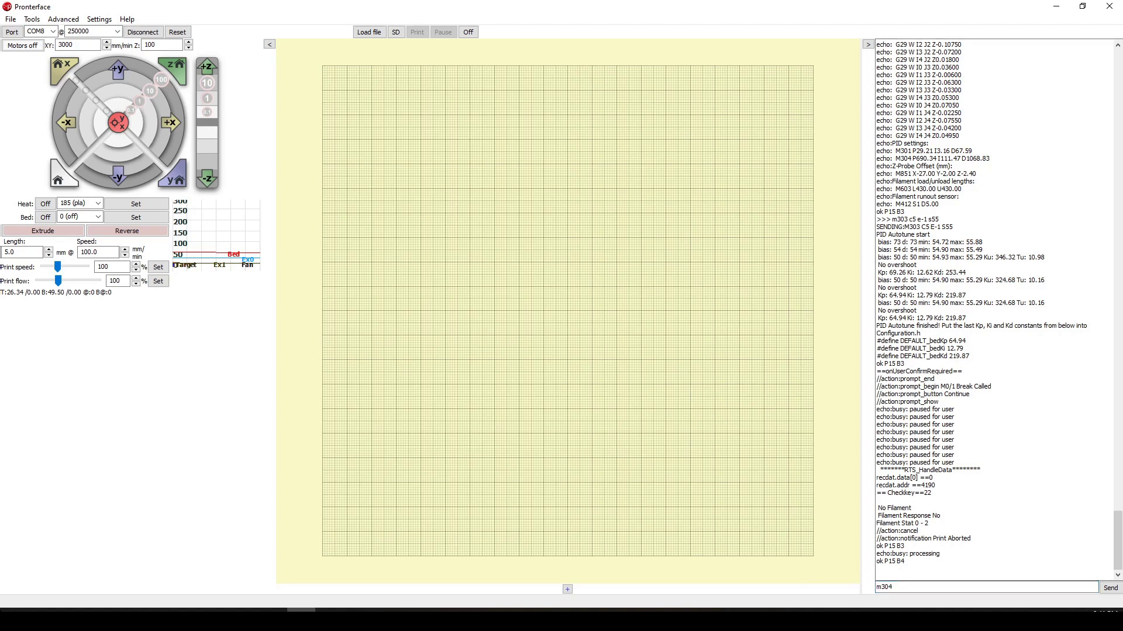
key("alt+Tab")
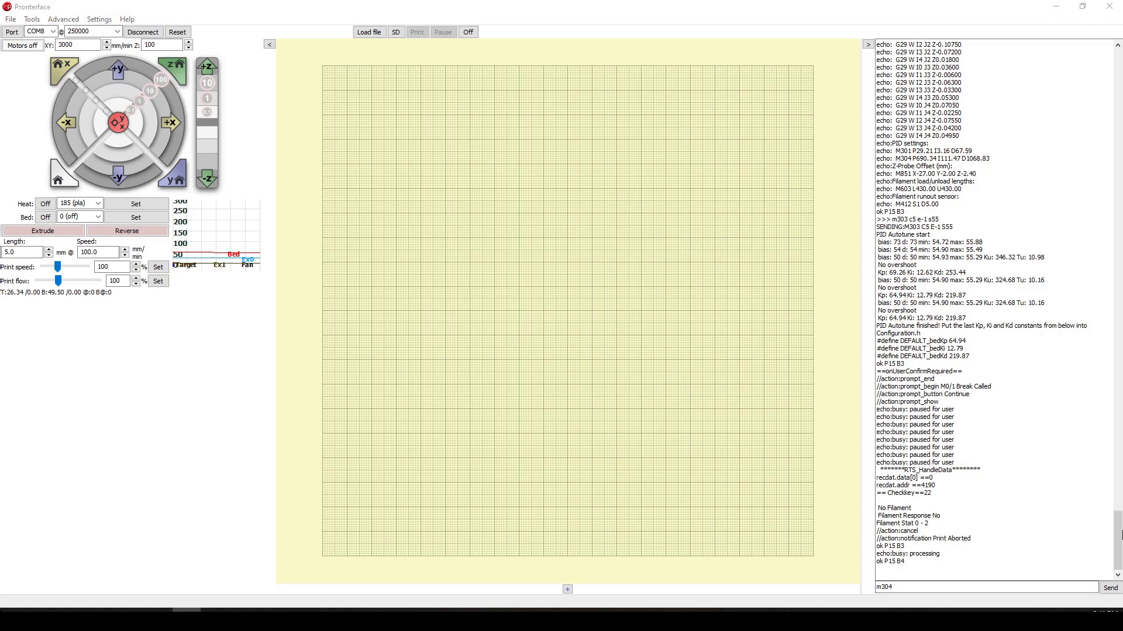
left_click(957, 586)
type("p")
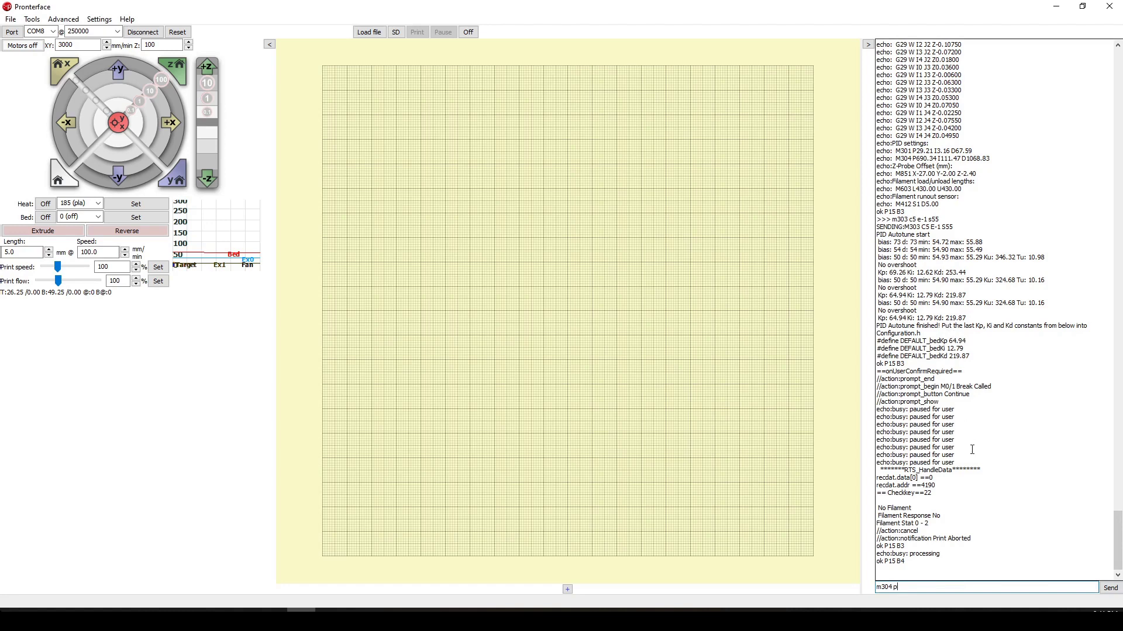
left_click_drag(977, 359, 877, 340)
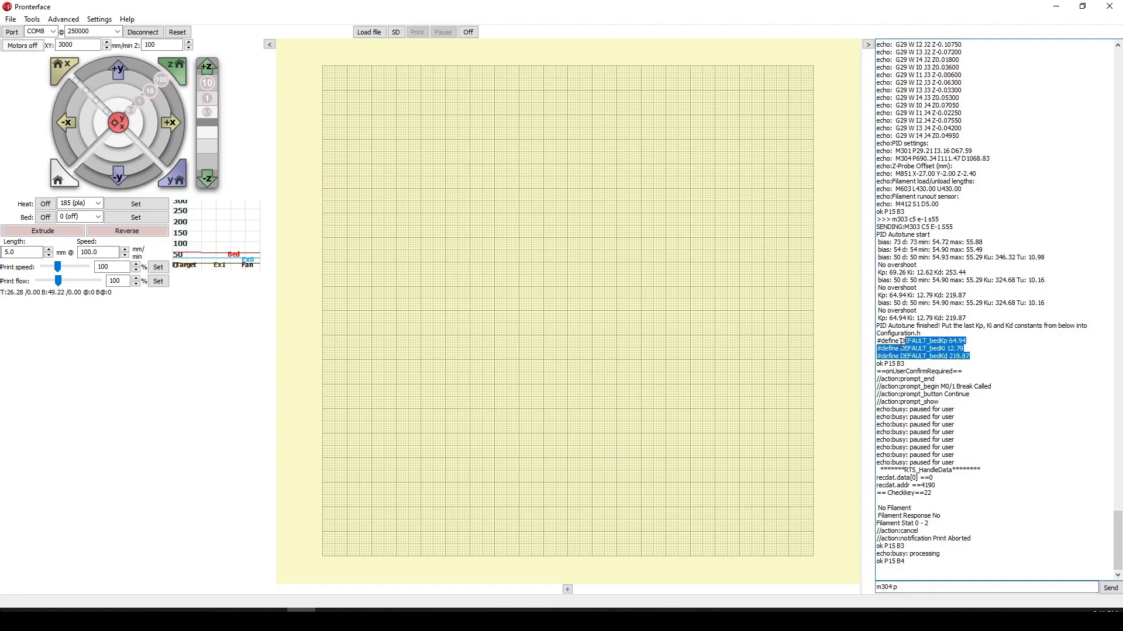
left_click(915, 587)
type("64.94")
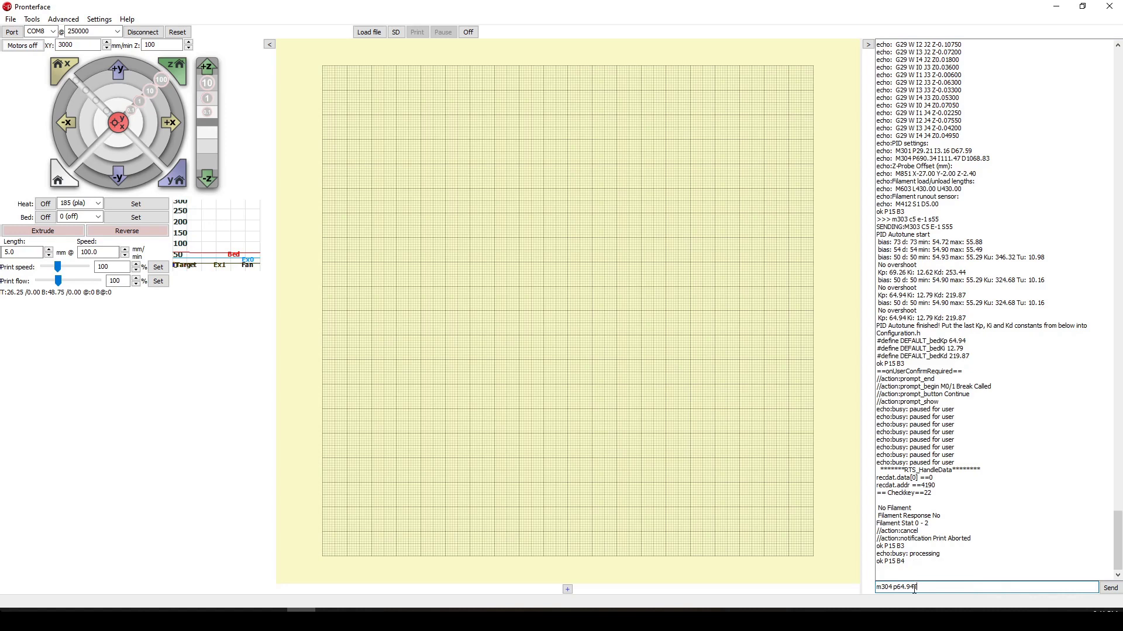
type(" i12.79 d219.87")
key("Return")
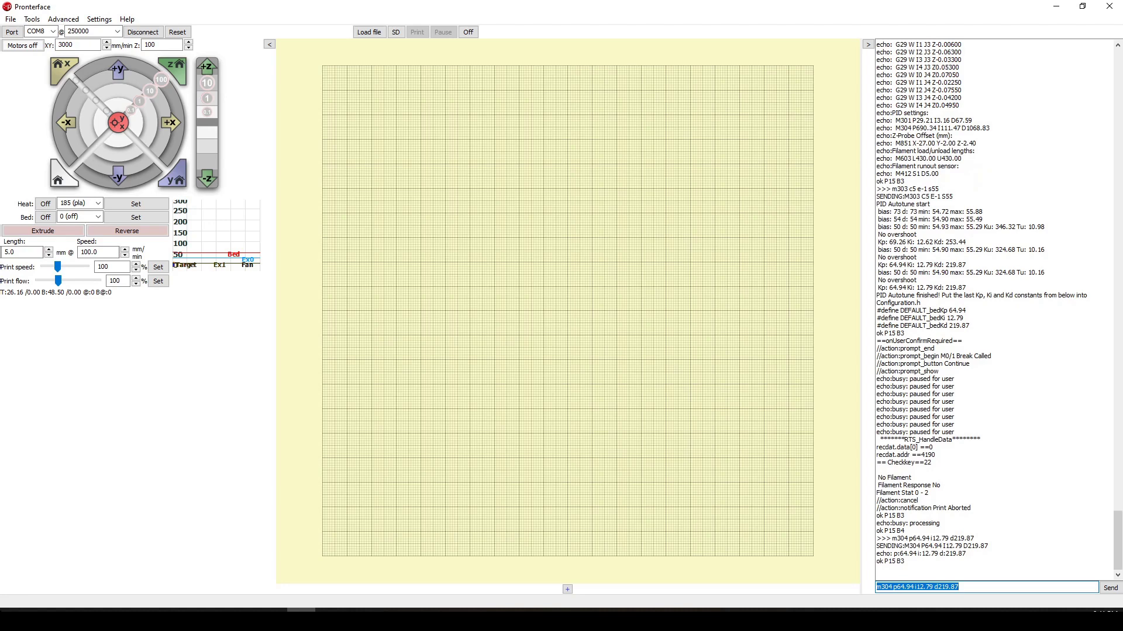
key("BackSpace")
type("m")
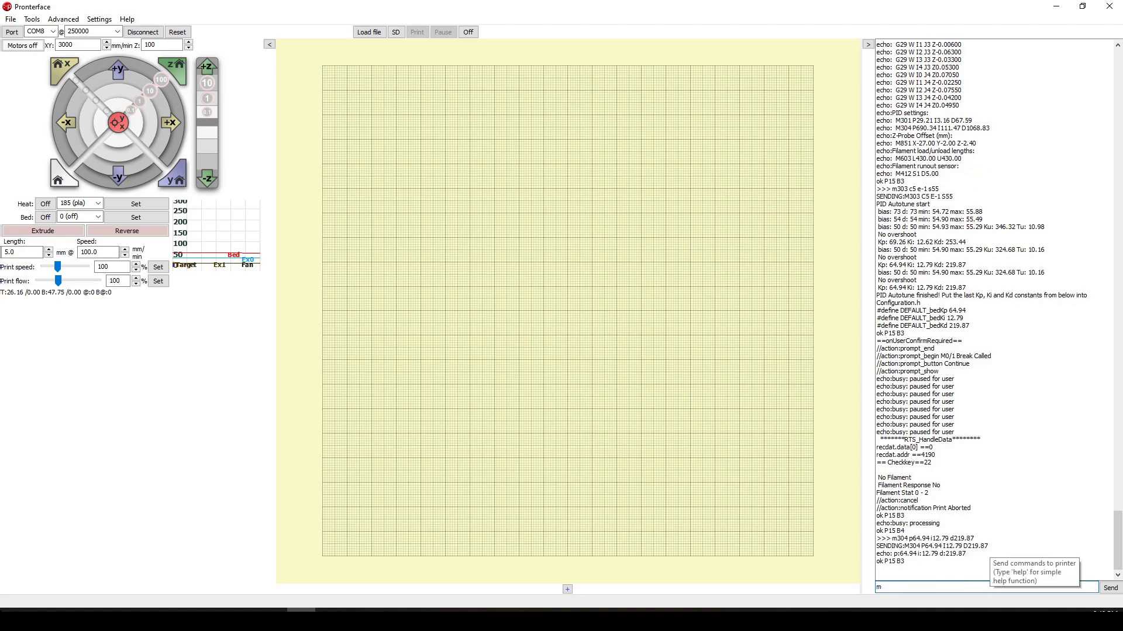
- Send M500 to store the new PID settings in EEPROM
type("500")
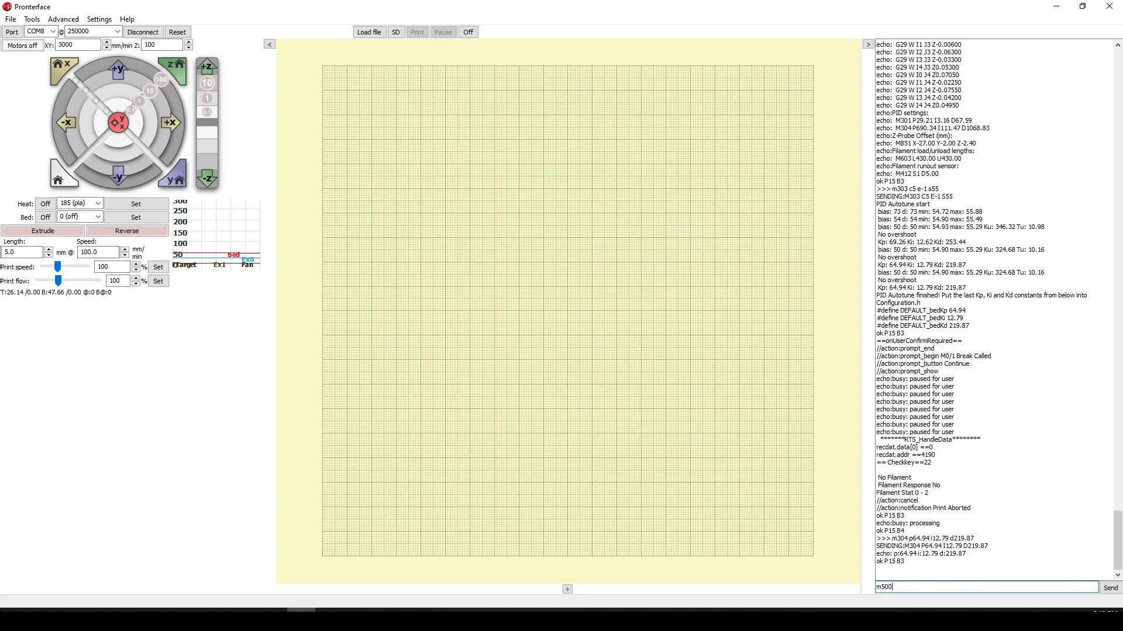
key("Return")
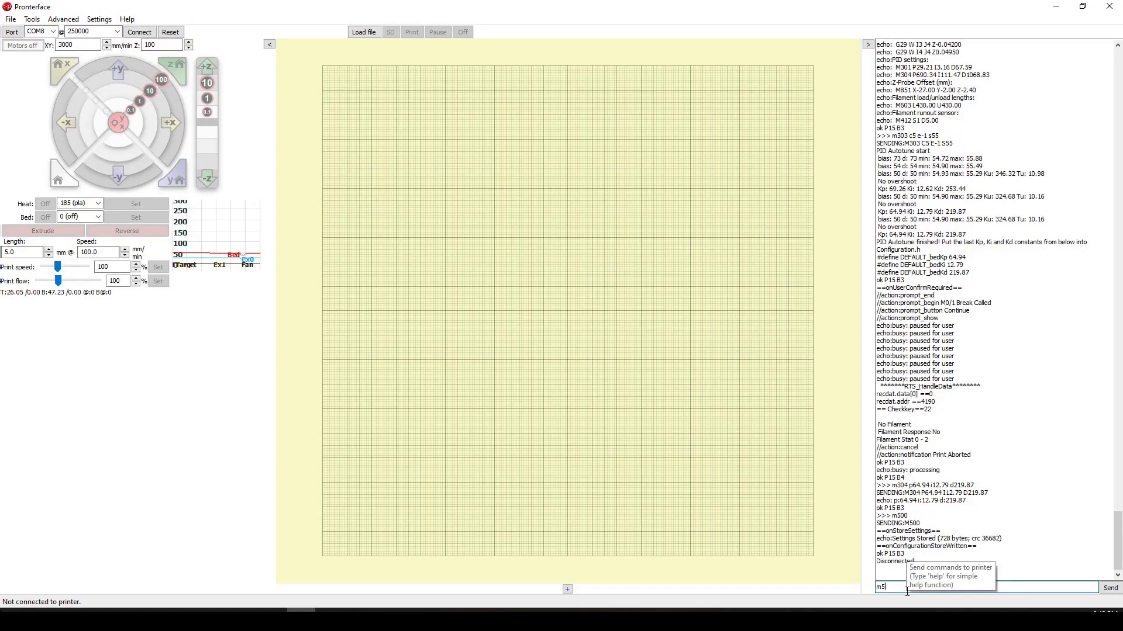
- Reconnect, send M503, highlight the M304 bed PID line, and place the notes alongside
left_click(145, 33)
type("m")
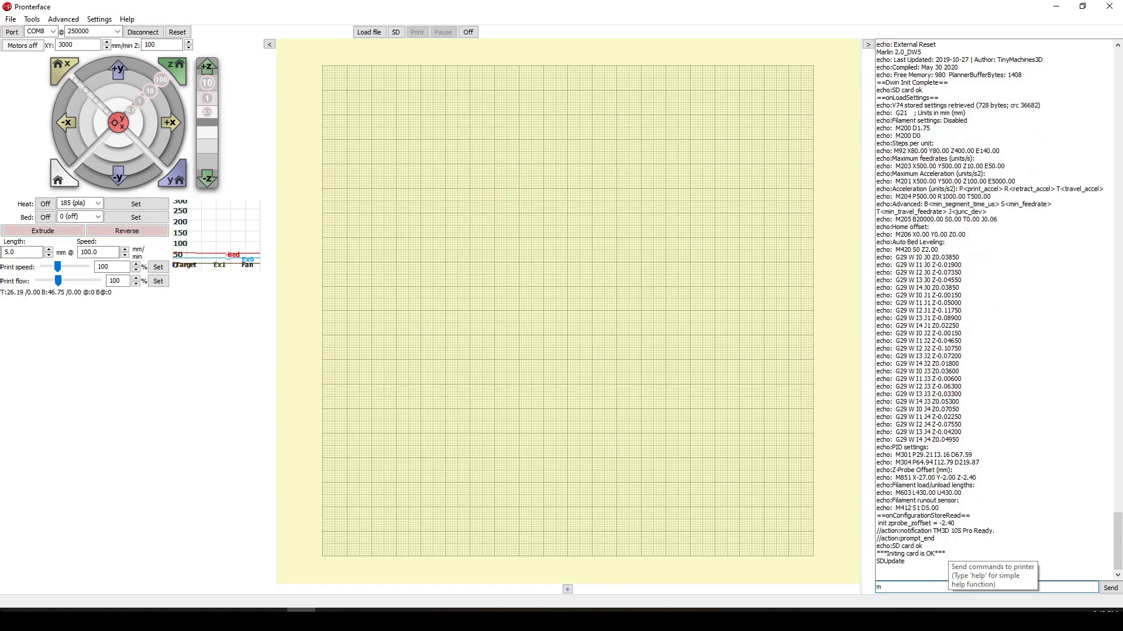
type("503")
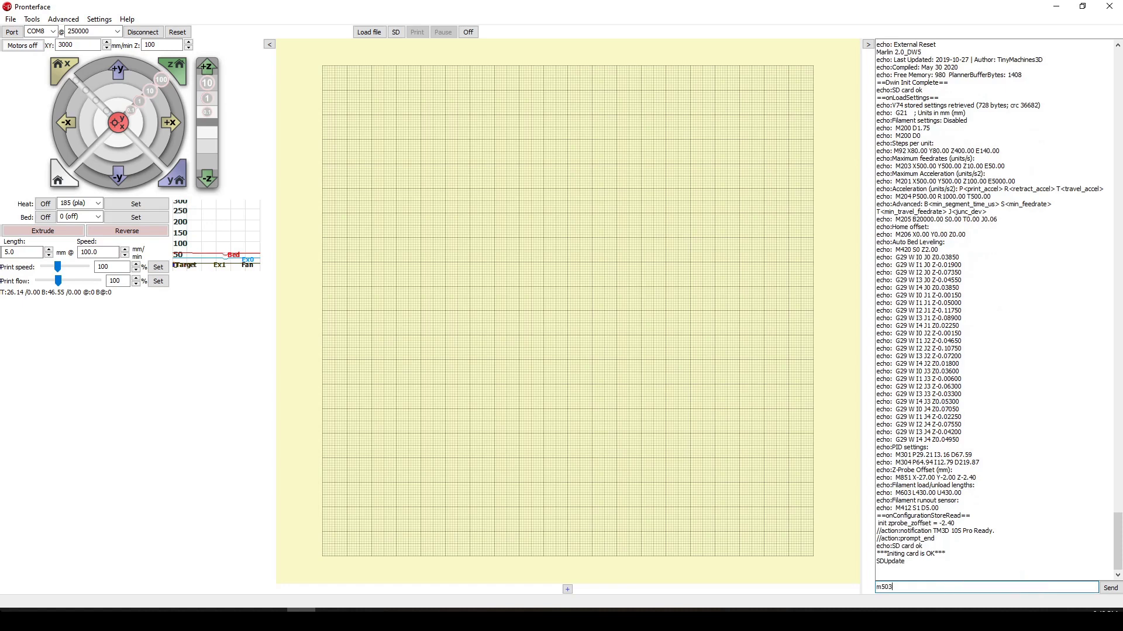
key("Return")
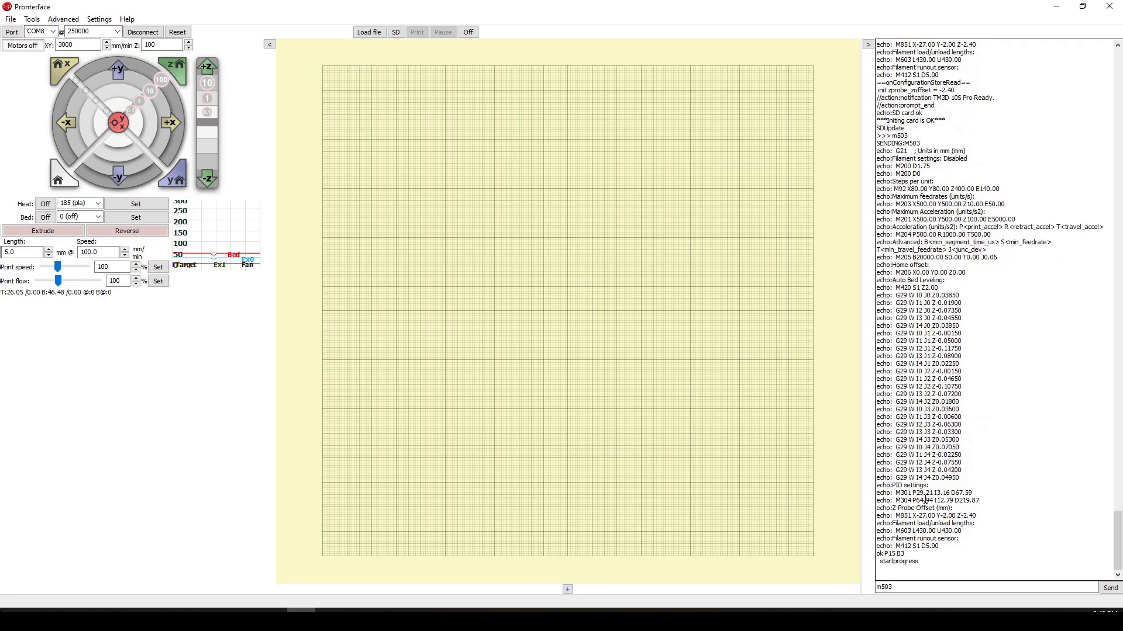
left_click_drag(986, 501, 898, 504)
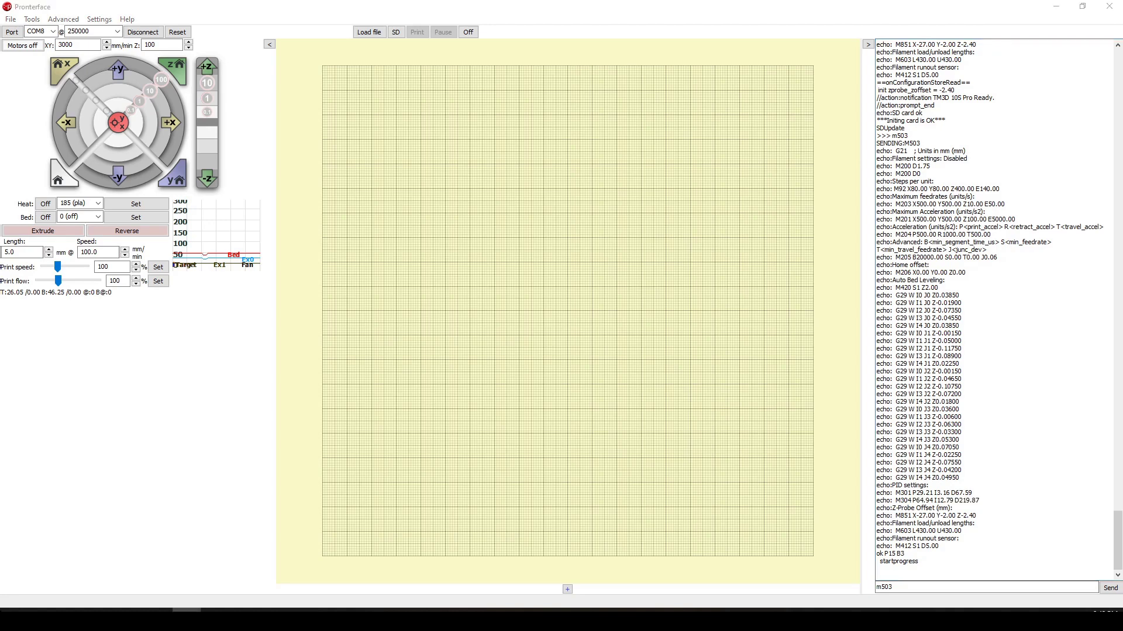
mouse_move(686, 260)
left_mouse_down()
mouse_move(741, 308)
mouse_move(630, 298)
left_mouse_up()
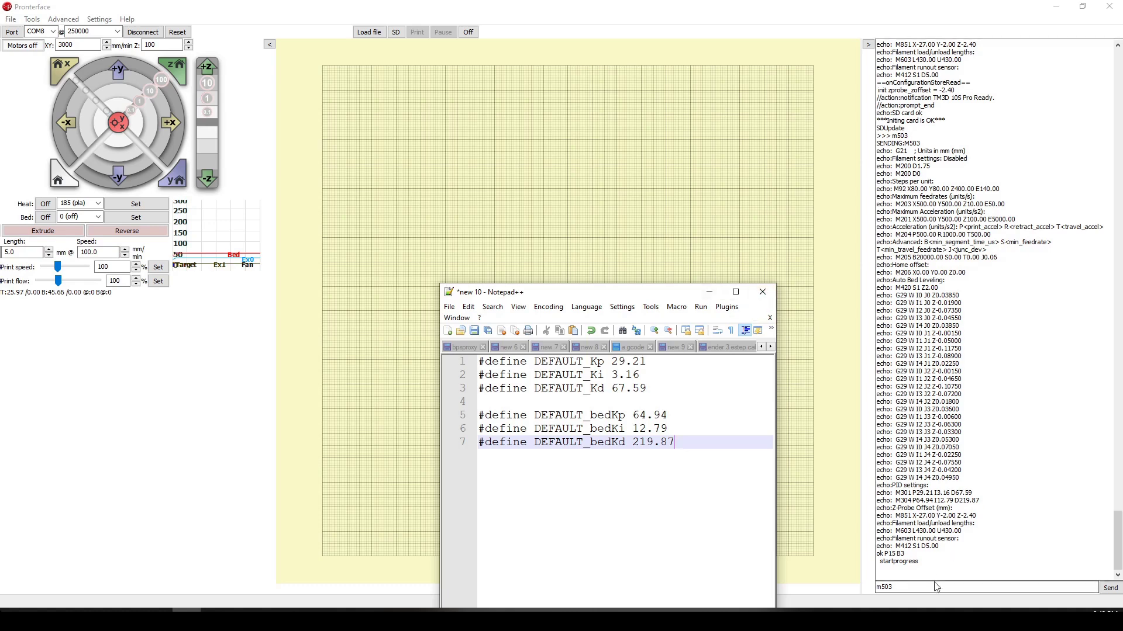
- Minimize the Notepad++ window holding the PID notes
left_click(851, 438)
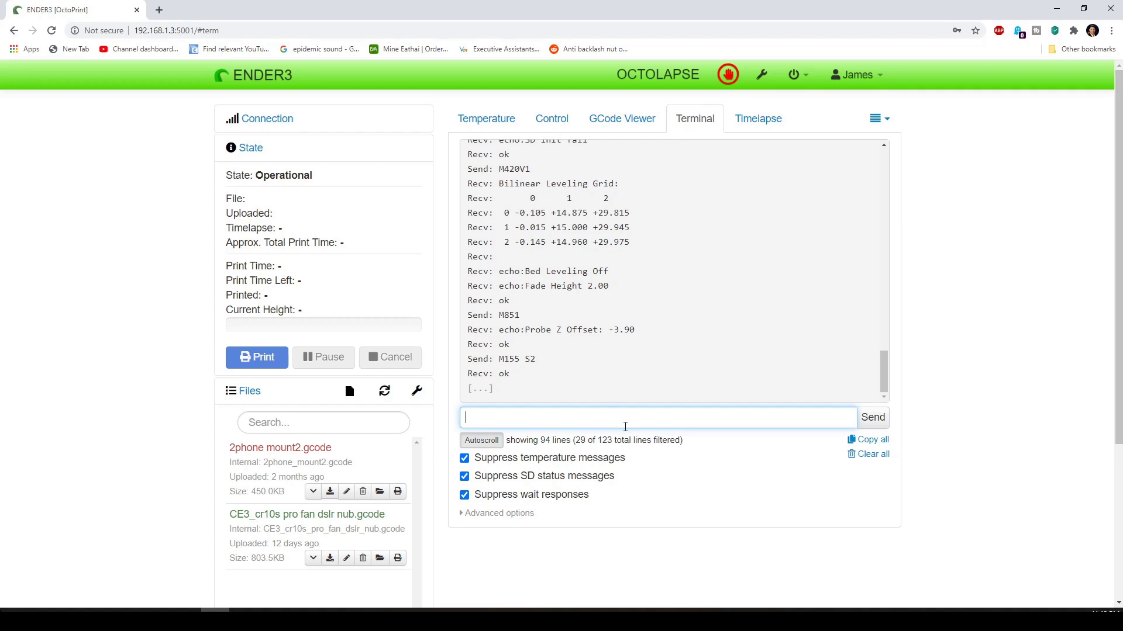
- Send M303 C5 S205 to start a five-cycle hot-end PID autotune at 205°
type("m303 c")
type("5 s")
type("205")
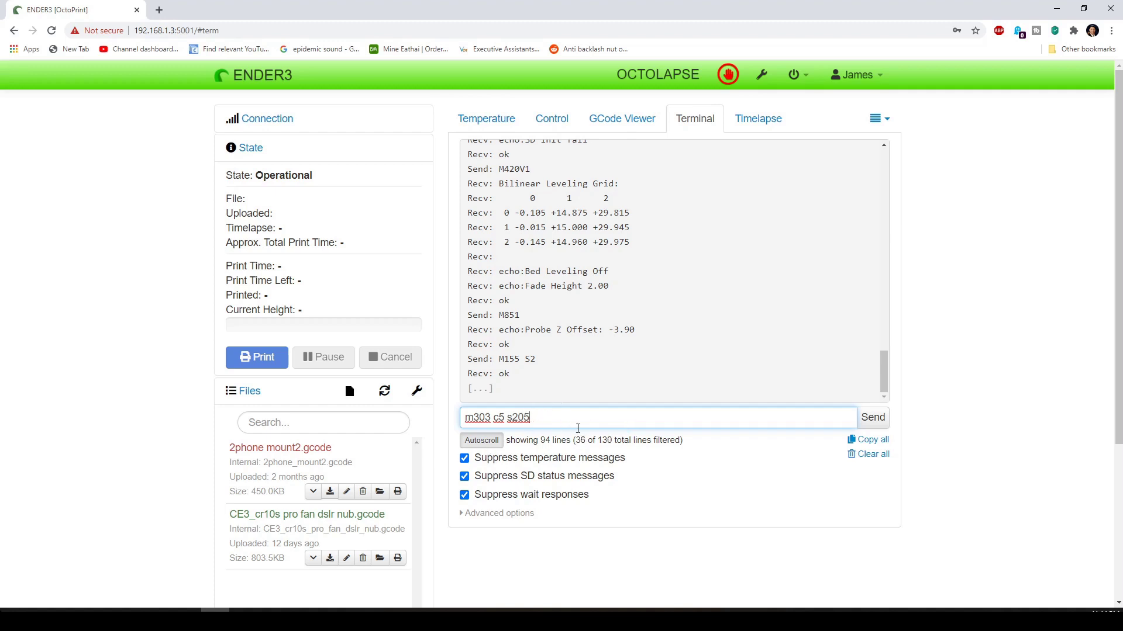
left_click(858, 418)
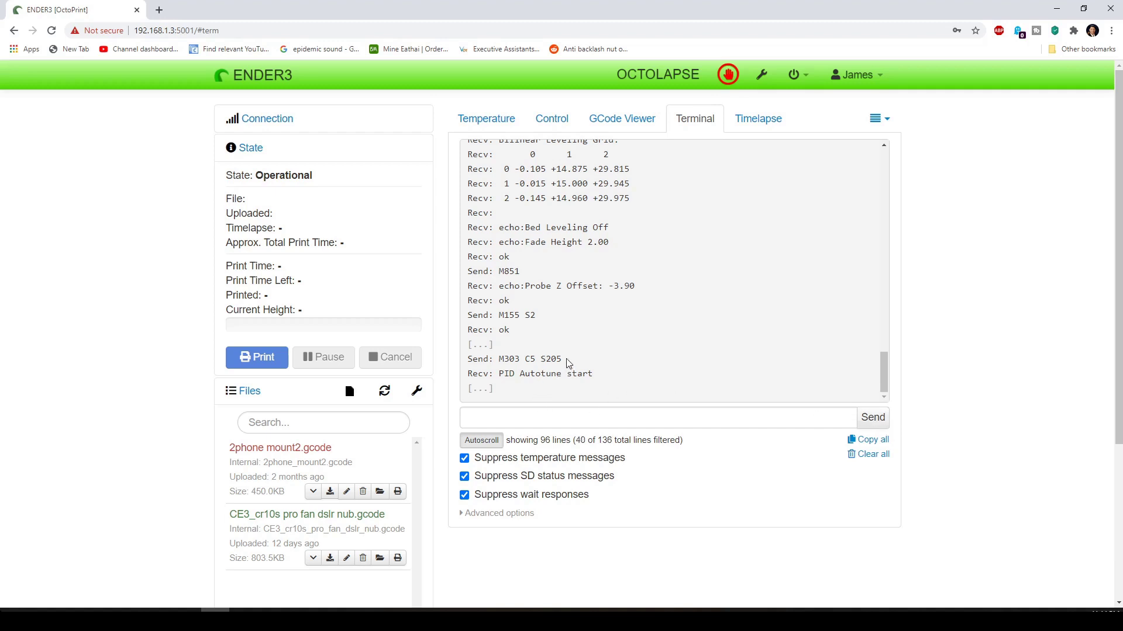
left_click_drag(568, 362, 540, 359)
left_click(543, 359)
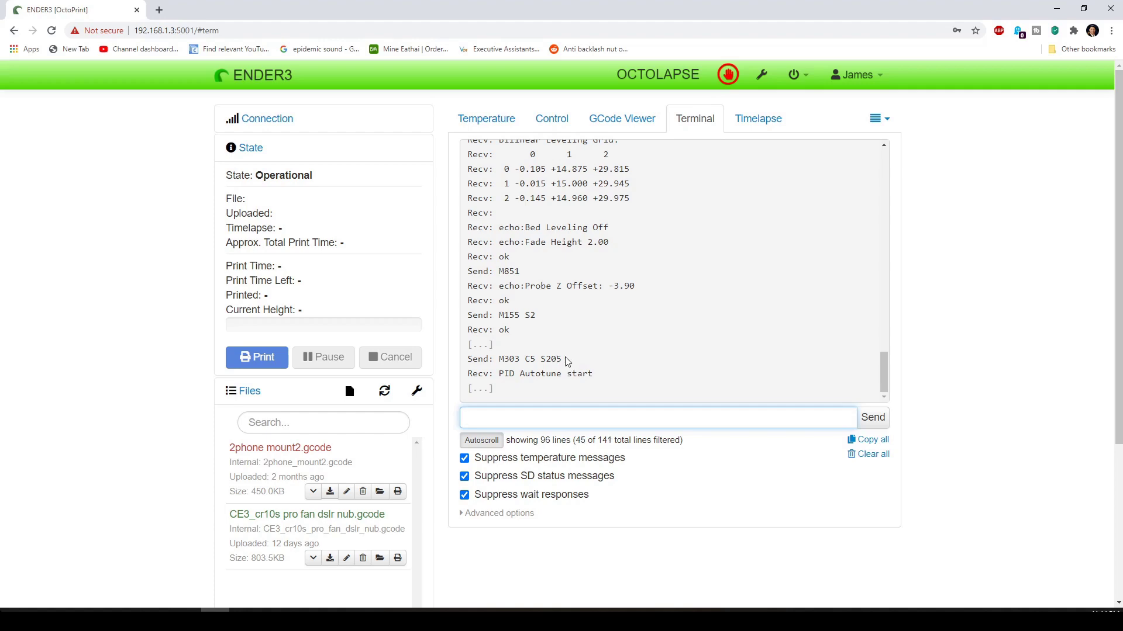
- Uncheck the Suppress options for temperature, SD status and wait messages in the terminal
scroll(568, 369, "down", 4)
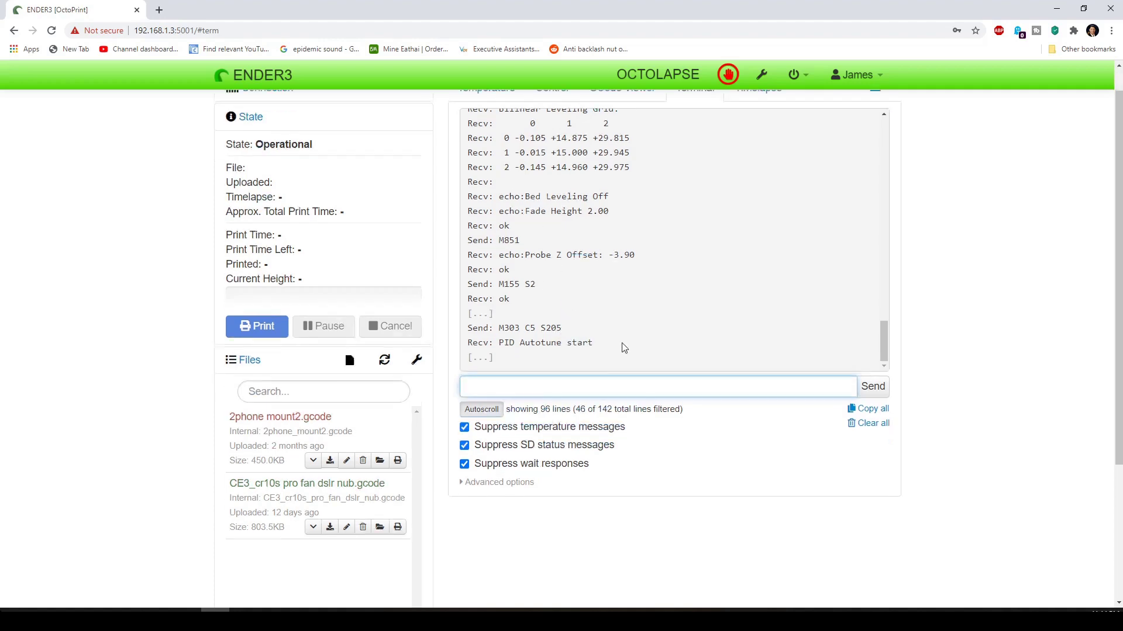
scroll(567, 389, "up", 4)
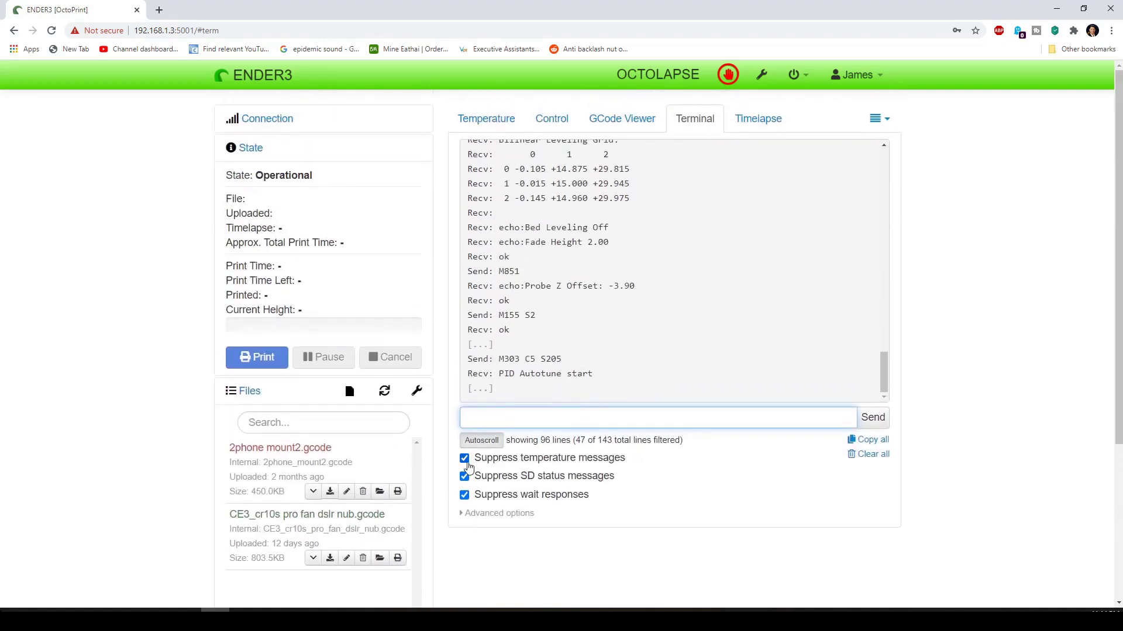
left_click(465, 459)
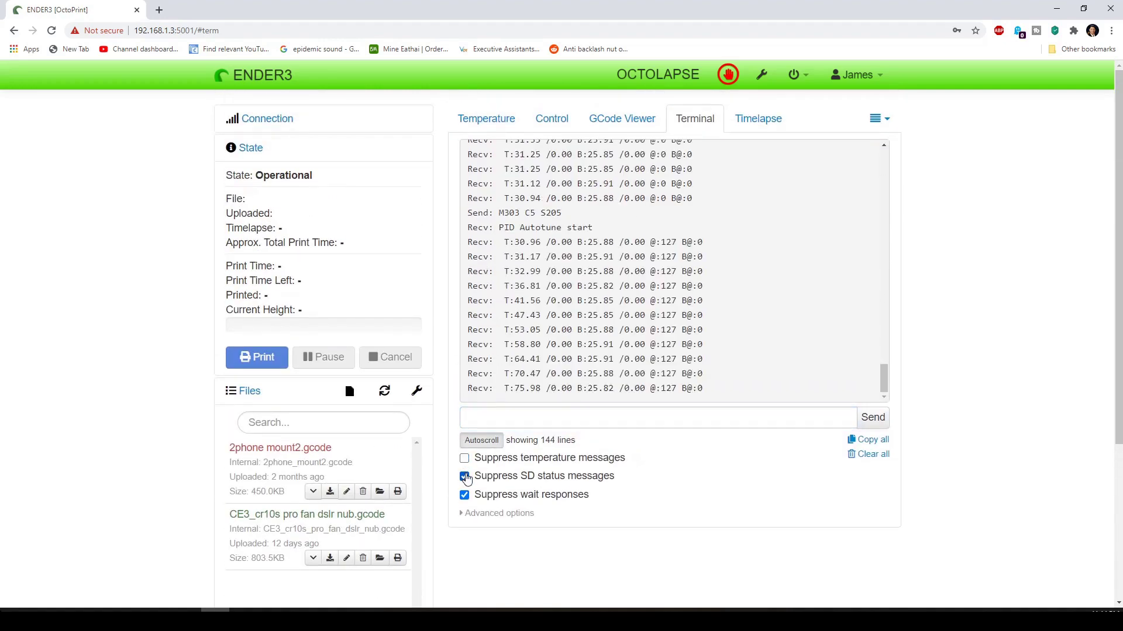
left_click(464, 477)
left_click(464, 495)
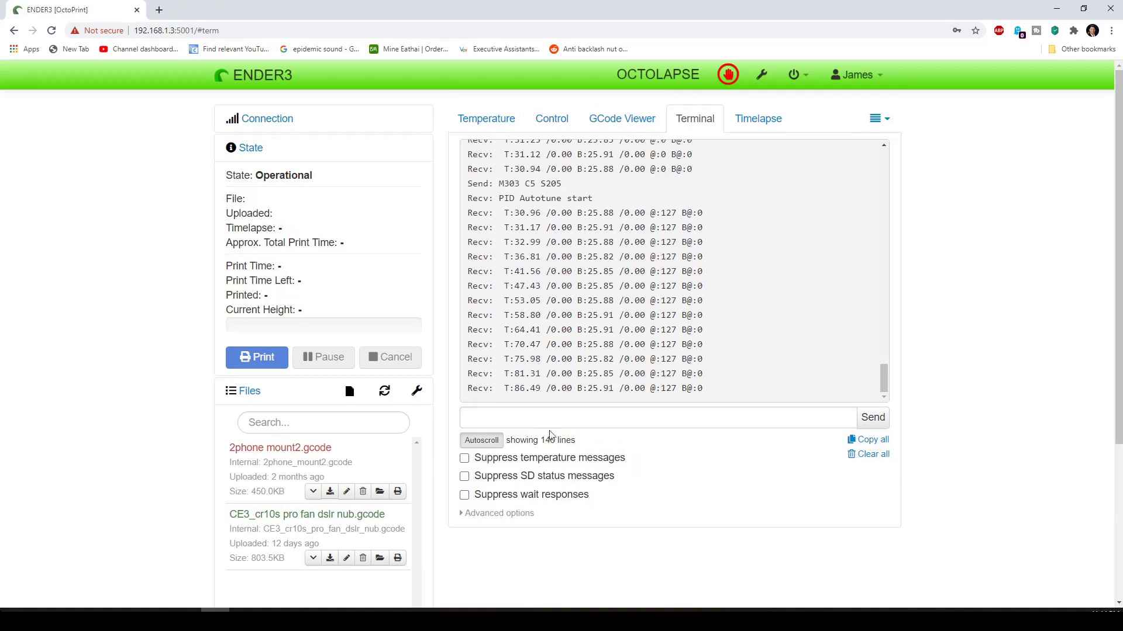
scroll(701, 351, "down", 4)
scroll(751, 333, "up", 4)
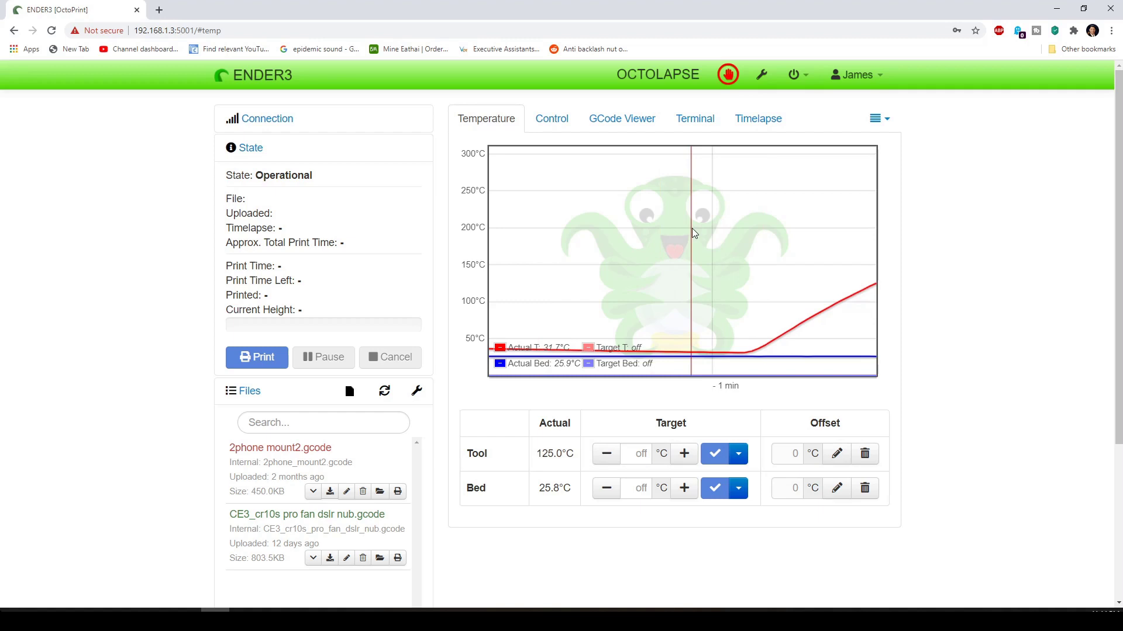
- Follow the autotune on the Temperature graph, then read Kp 26.23, Ki 2.78, Kd 61.78 in the Terminal
left_click(695, 119)
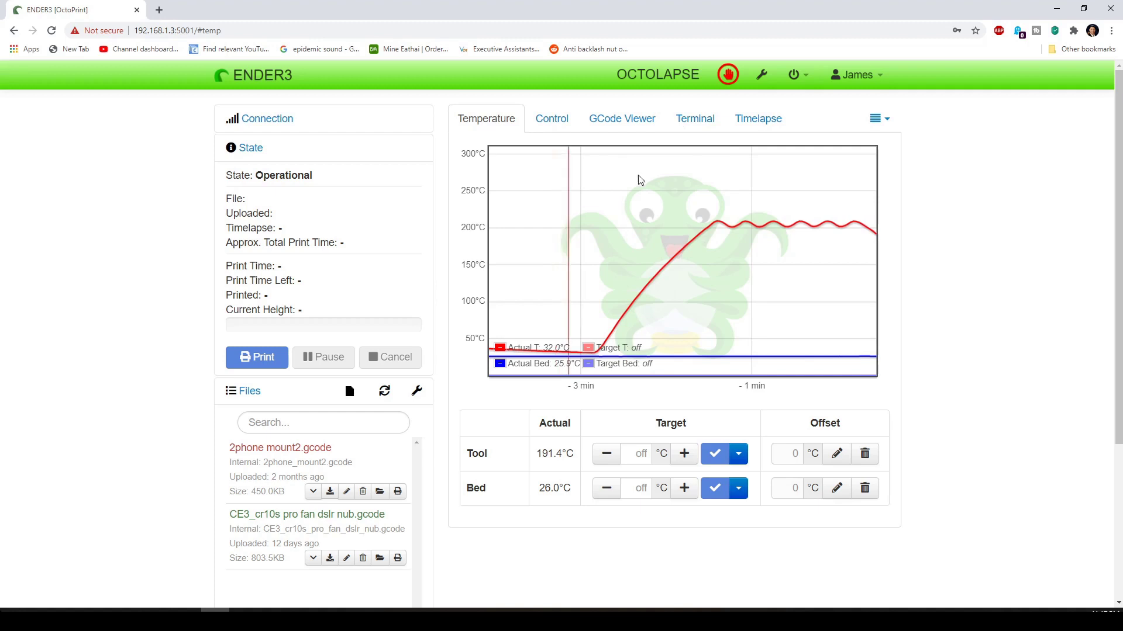
left_click(691, 121)
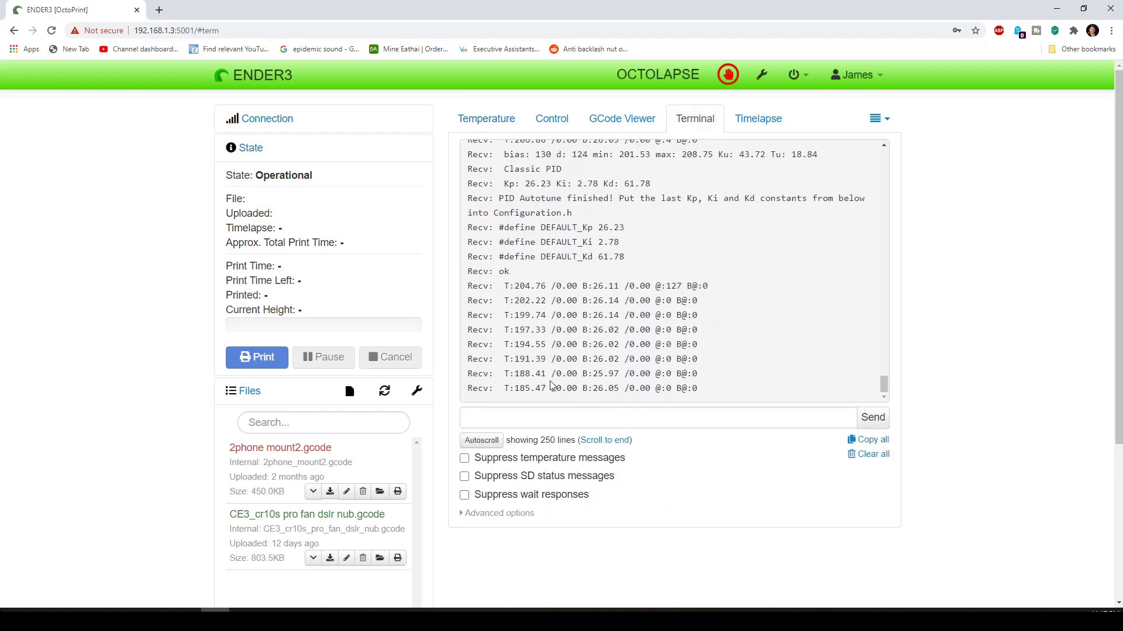
- Autoscroll to the latest output and hide temperature, SD status and wait messages again
left_click(479, 448)
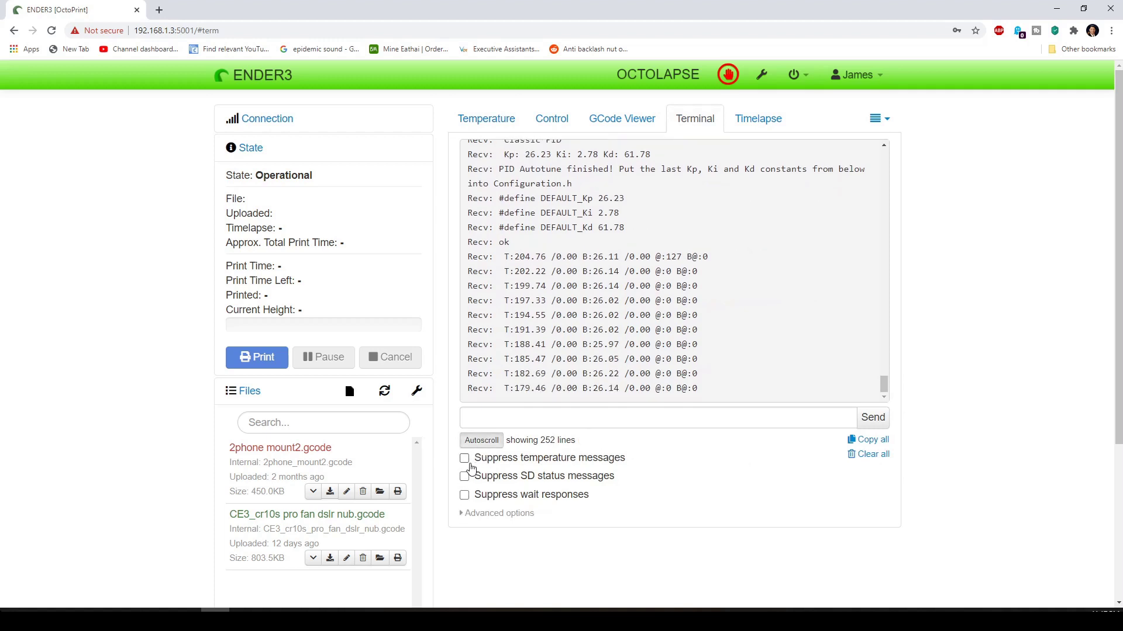
scroll(586, 351, "down", 1)
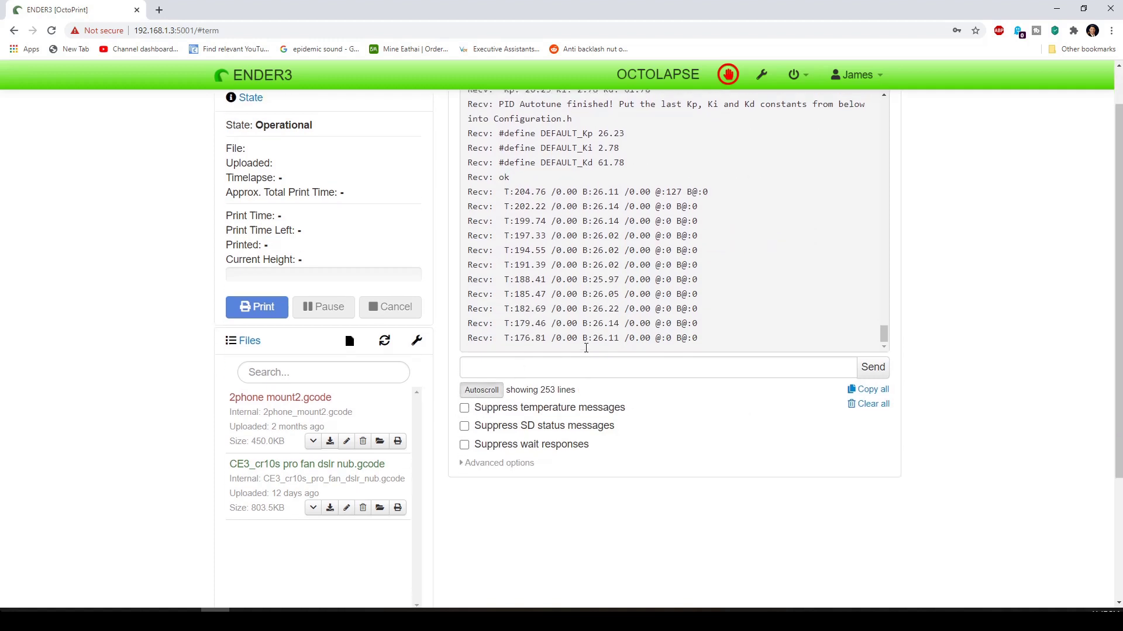
scroll(586, 351, "up", 1)
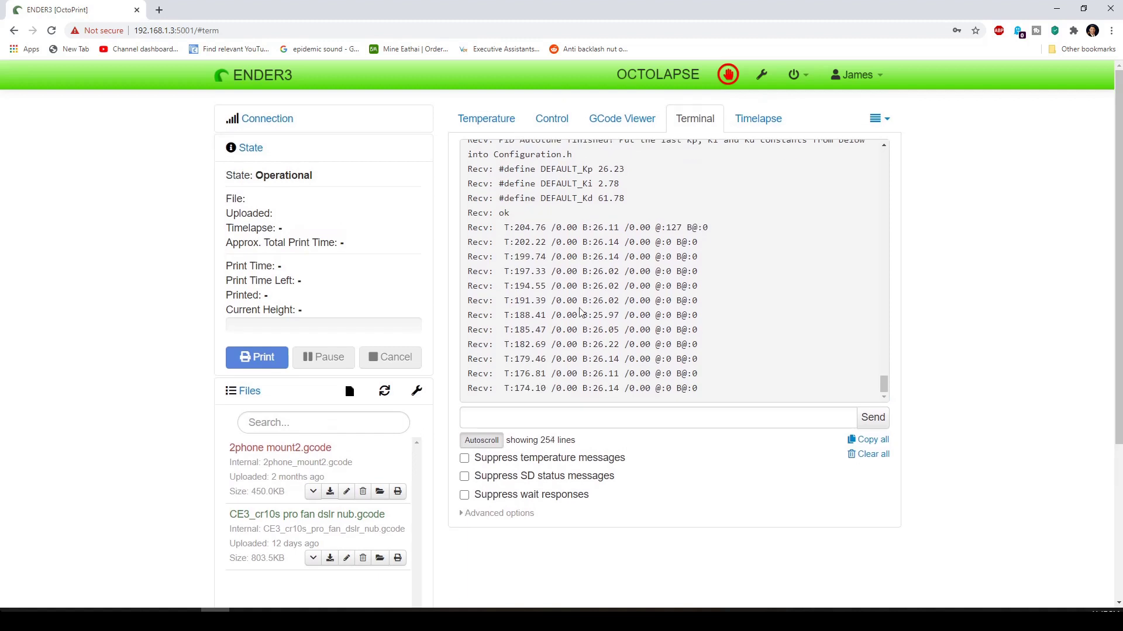
left_click(465, 458)
left_click(464, 476)
left_click(464, 495)
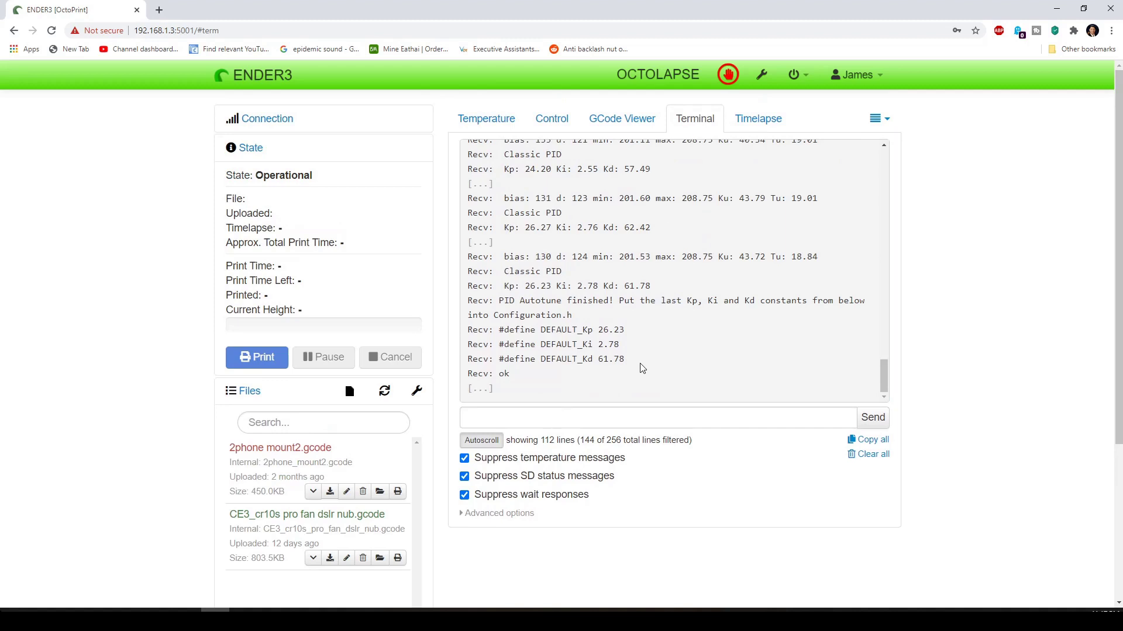
- Copy the #define DEFAULT_Kp 26.23, DEFAULT_Ki 2.78 and DEFAULT_Kd 61.78 lines
left_click_drag(627, 362, 466, 329)
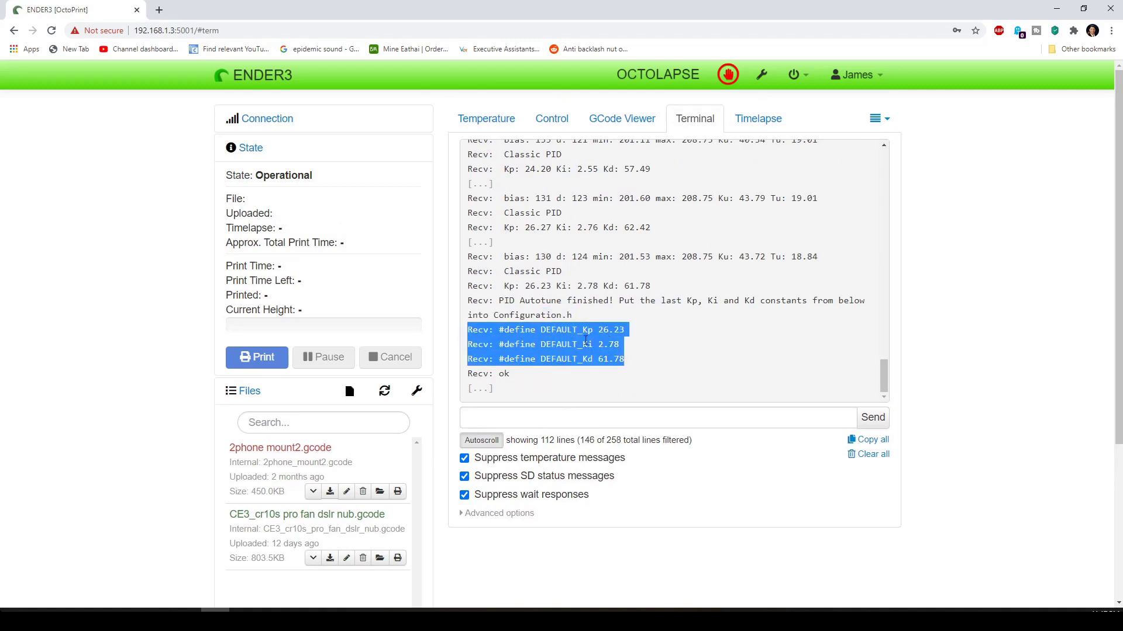
right_click(584, 345)
left_click(587, 348)
key("alt+Tab")
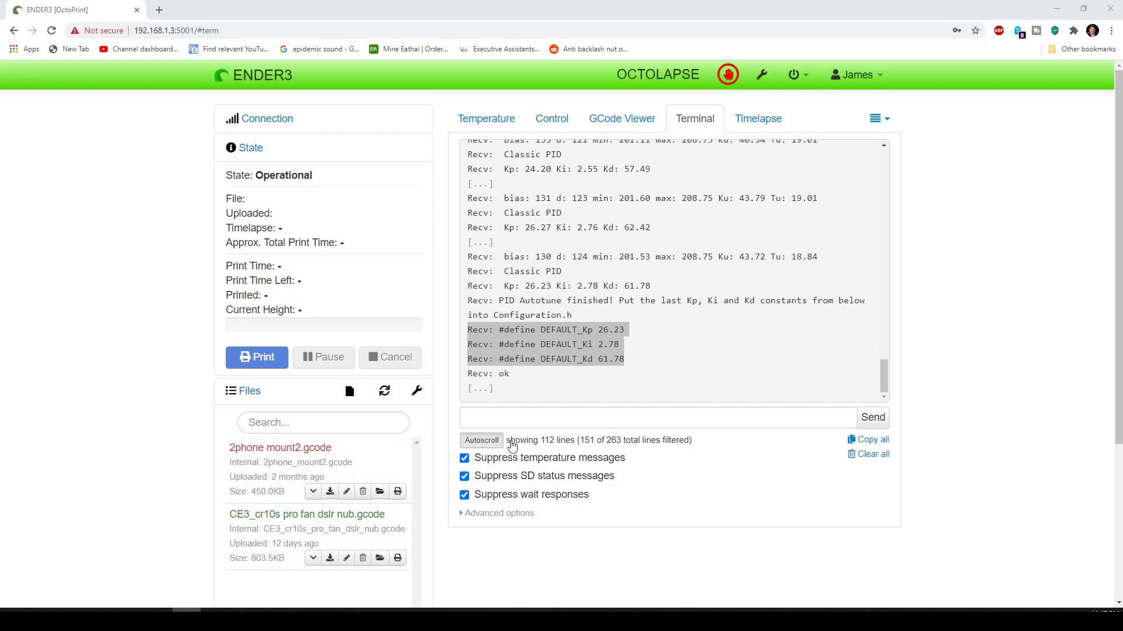
left_click(569, 418)
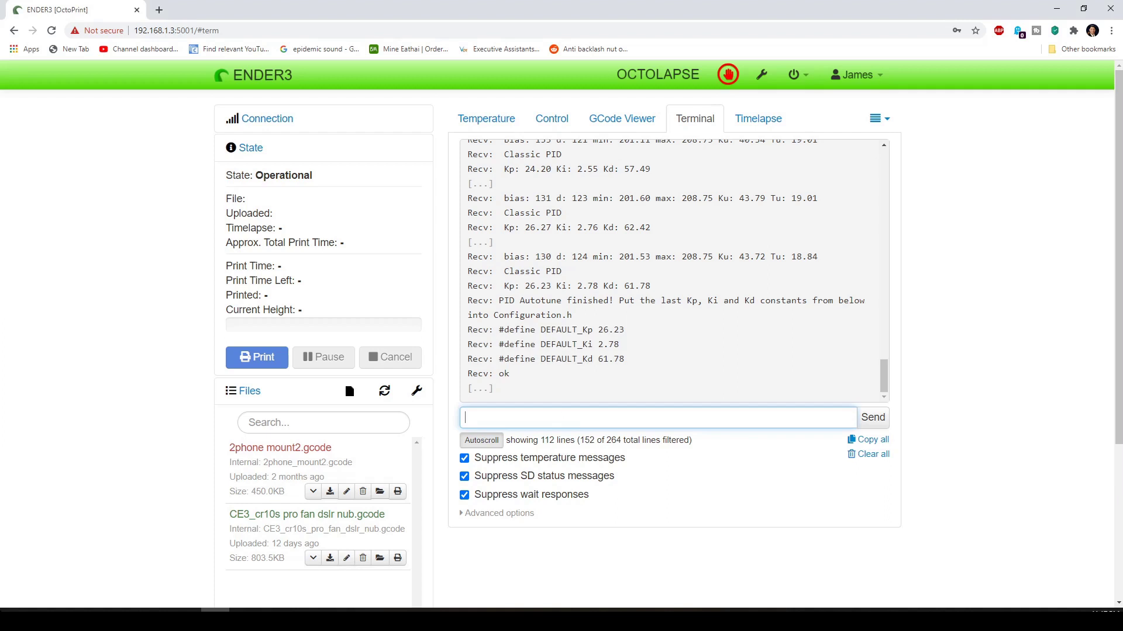
- Send M301 P28.61 I3.18 D64.46 to apply the hot-end PID values
left_click(816, 607)
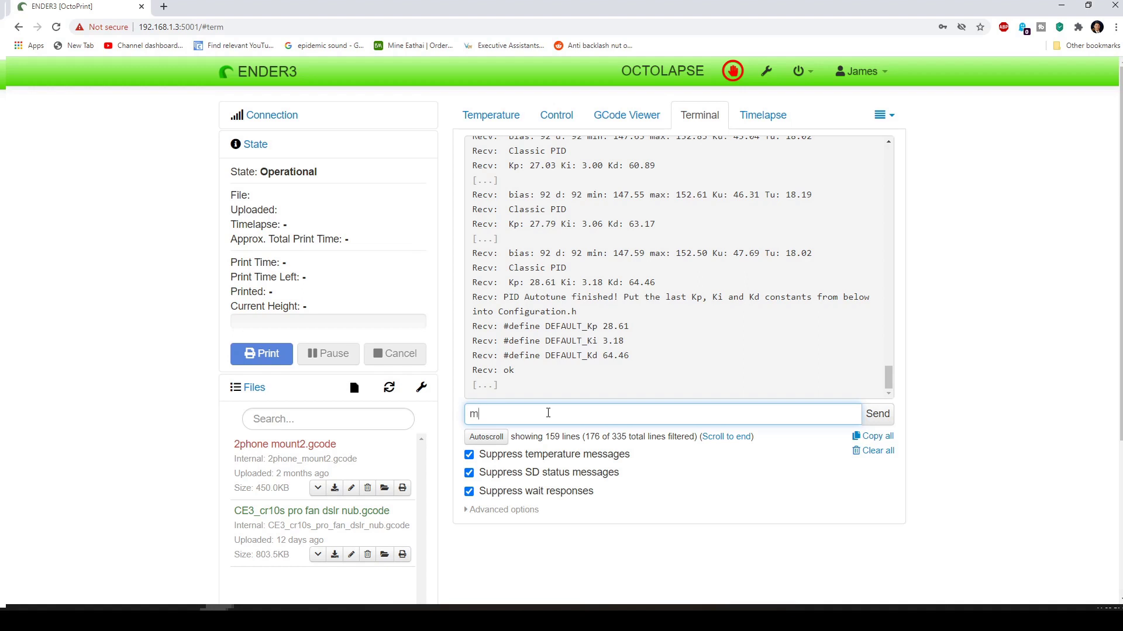
type("301 p28.61")
type(" i3.")
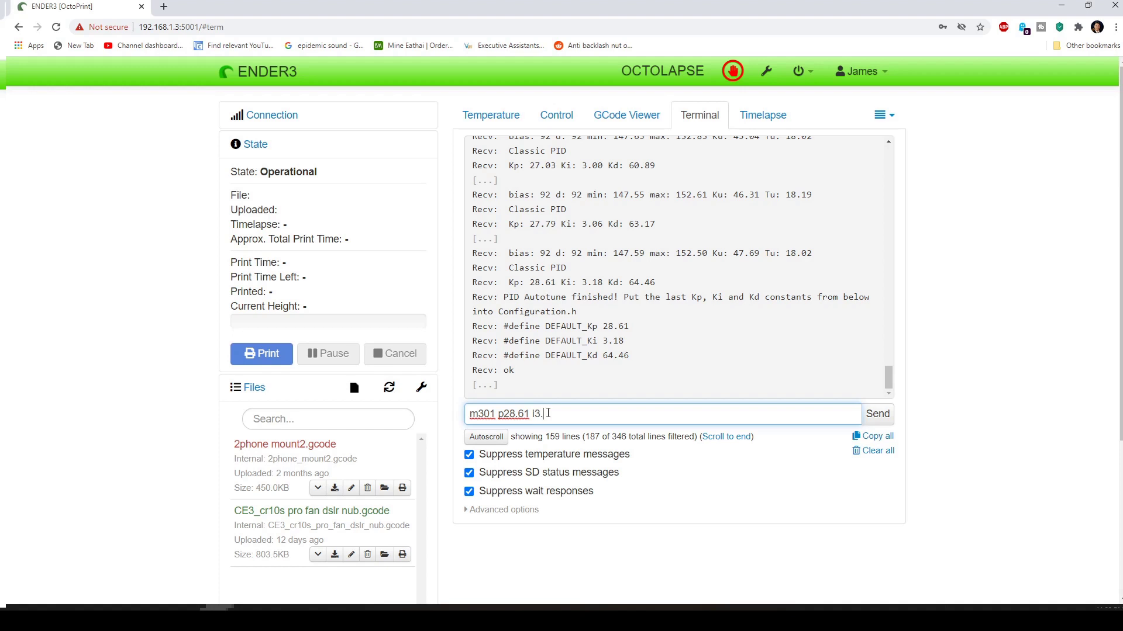
type("185")
key("BackSpace")
key("Return")
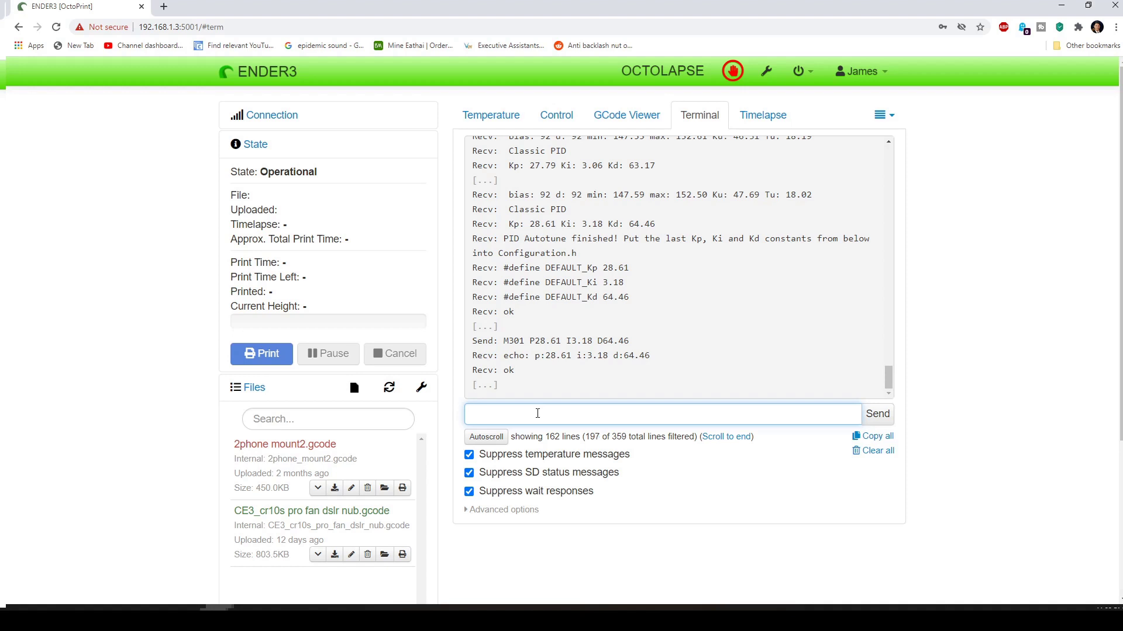
- Save the settings to EEPROM with M500
type("500")
key("Return")
scroll(580, 347, "down", 1)
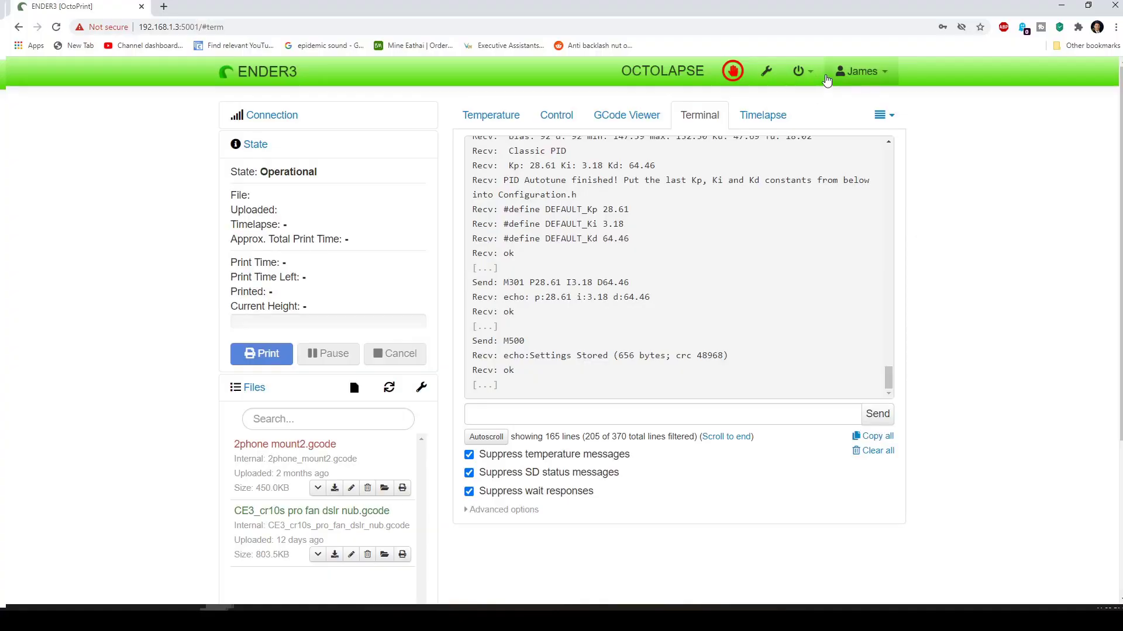
- Reboot the OctoPrint system, then send M503 to confirm M301 P28.61 I3.18 D64.46 persisted
left_click(800, 71)
left_click(749, 123)
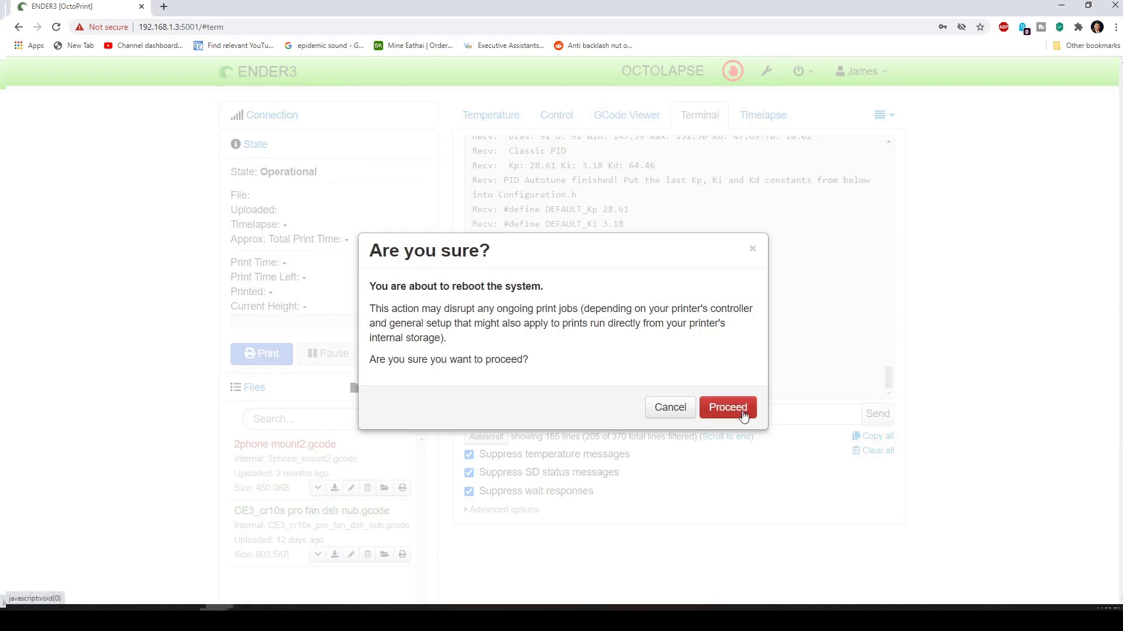
left_click(743, 415)
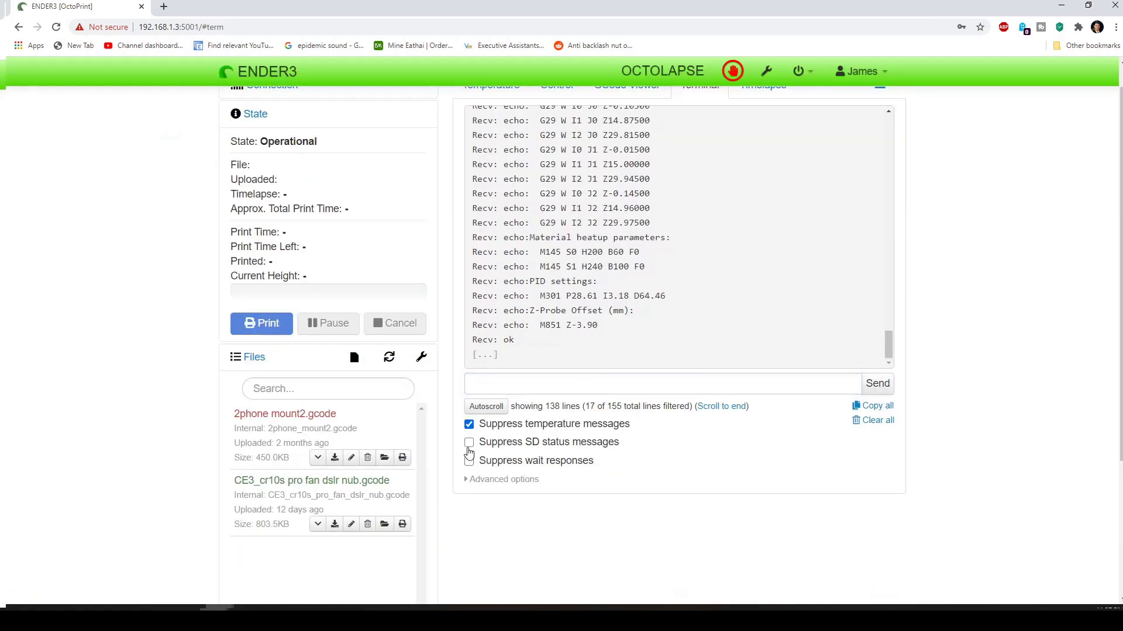
left_click(541, 381)
type("m503")
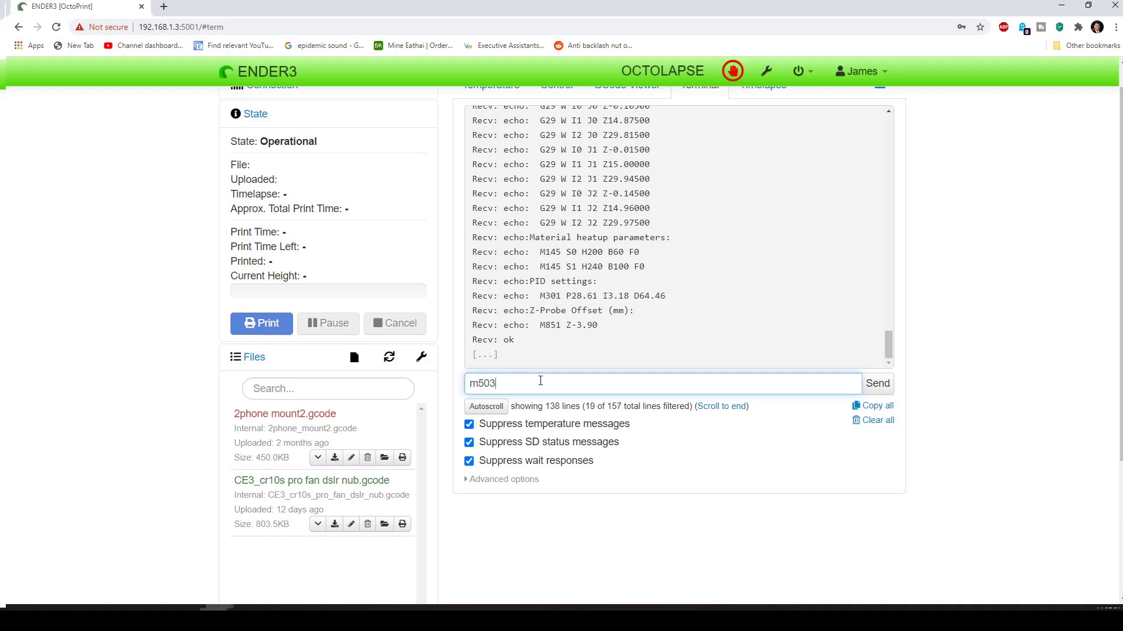
key("Return")
- Switch to the Notepad++ notes listing the Kp 28.61, Ki 3.18, Kd 64.46 lines
key("alt+Tab")
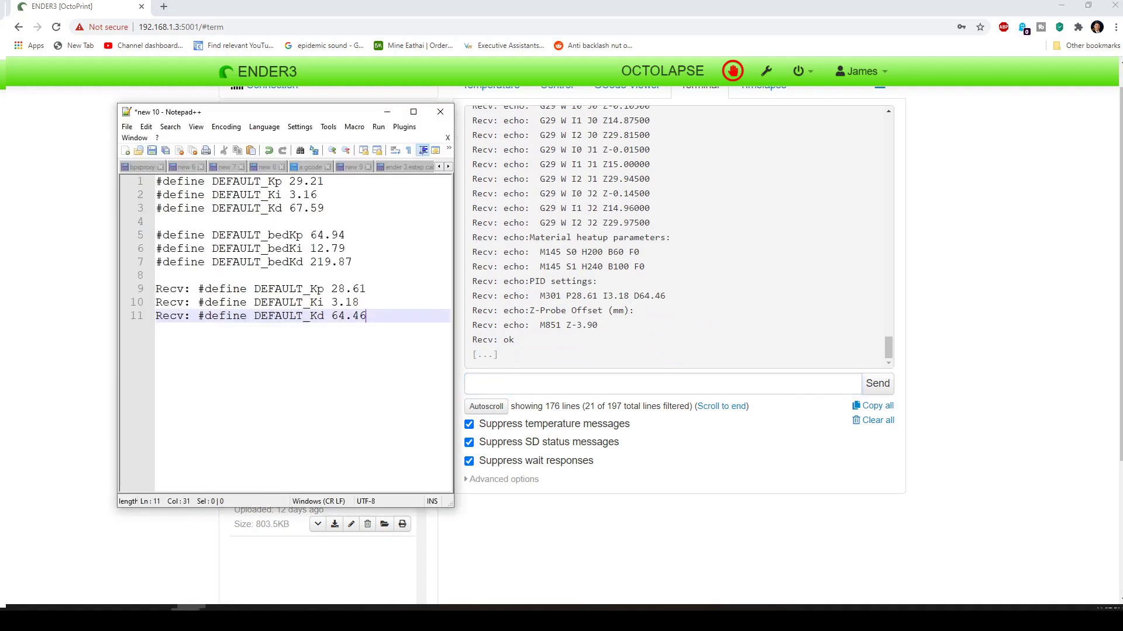